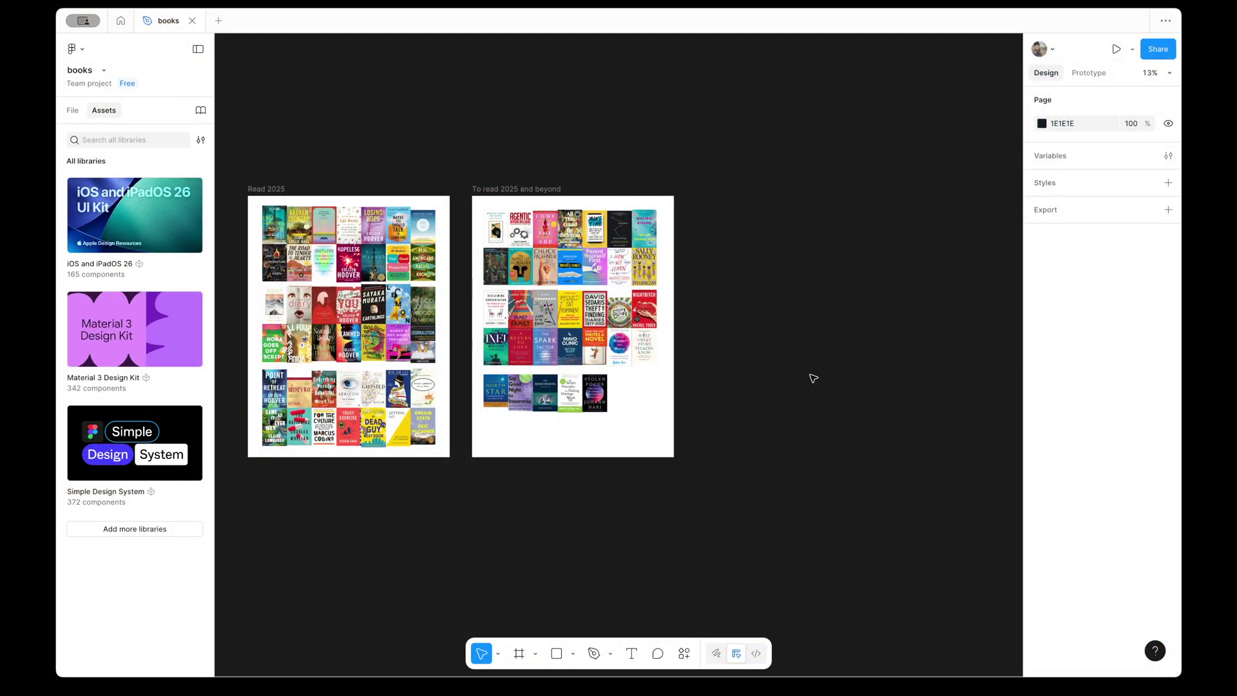
# - Draw a frame right of the book covers, size it 2446 × 3200, then narrow the Figma window
pyautogui.scroll(5, 715, 243)
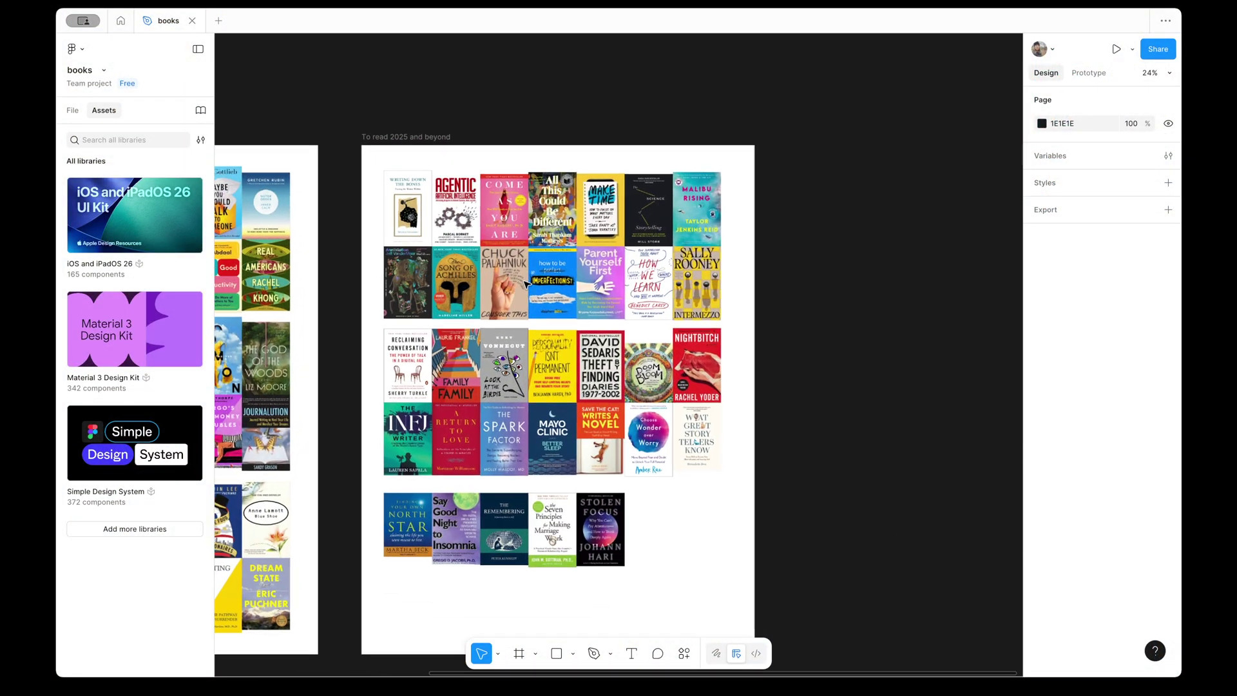
pyautogui.scroll(-5, 527, 283)
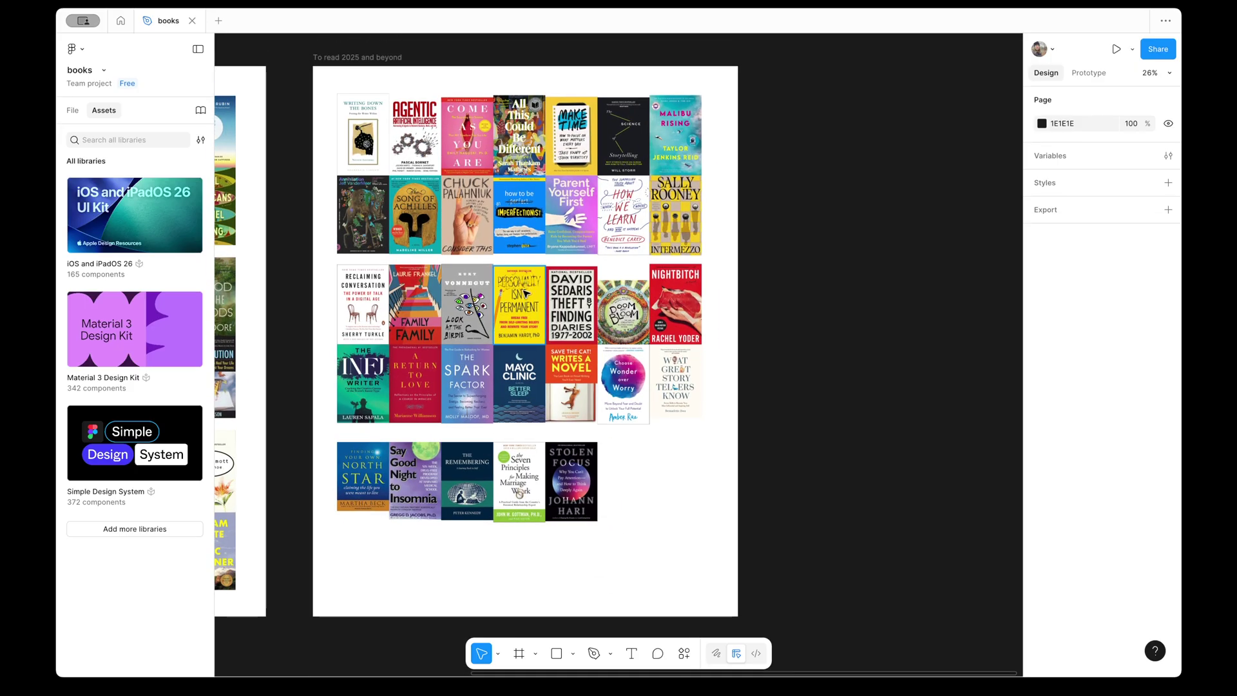
pyautogui.scroll(-3, 527, 290)
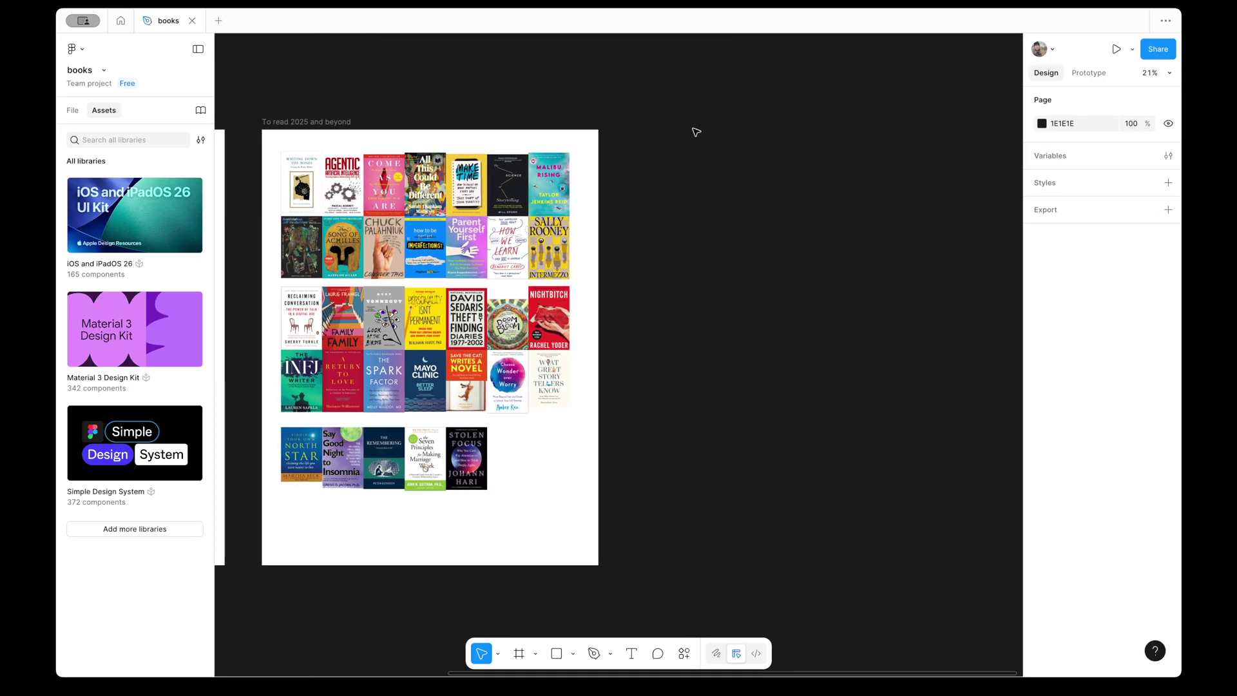
pyautogui.press('f')
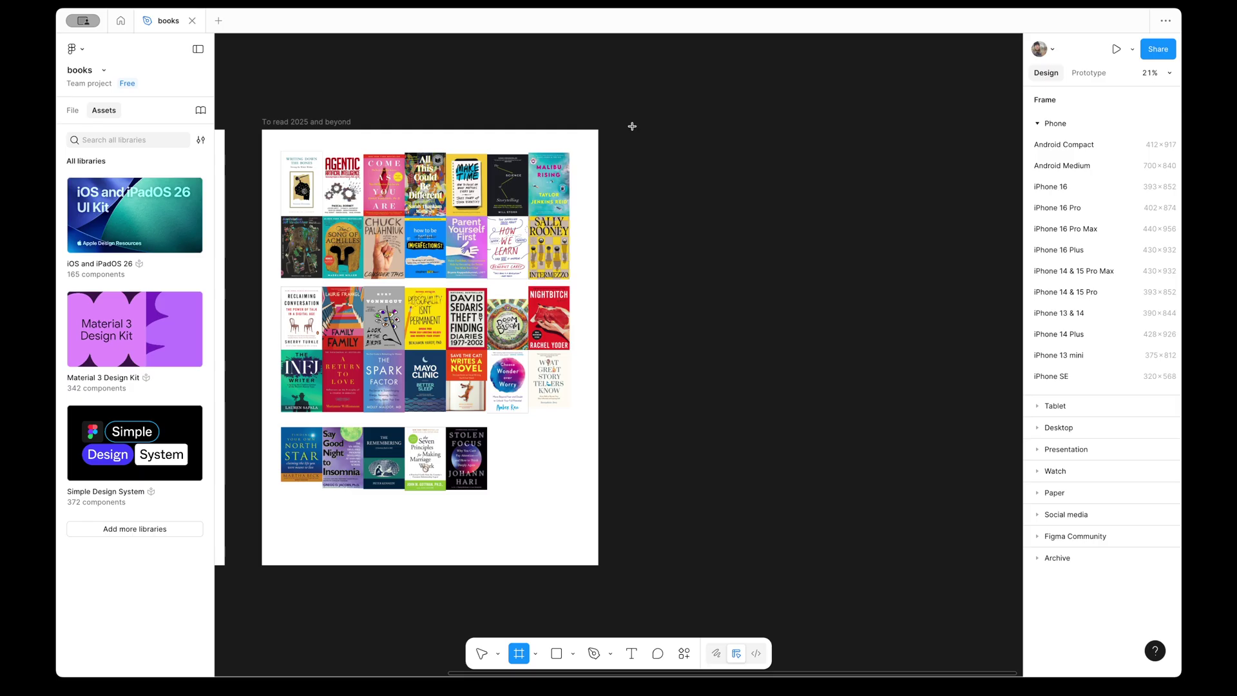
pyautogui.moveTo(632, 126); pyautogui.dragTo(735, 245)
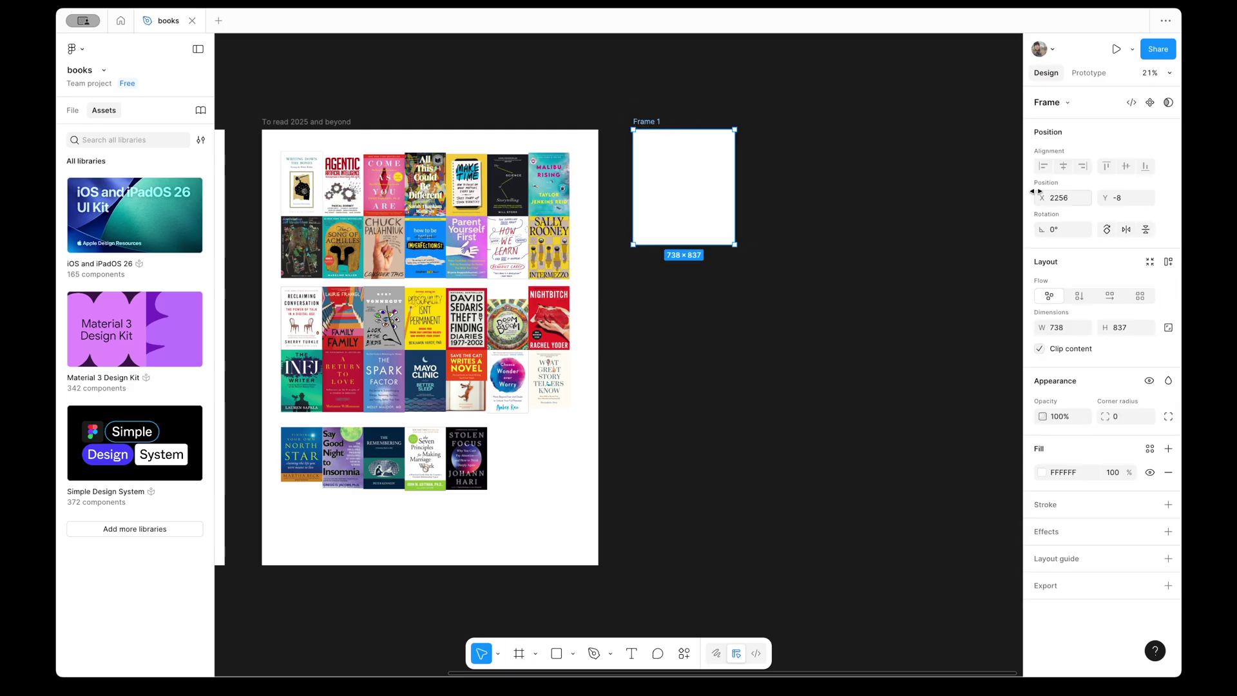
pyautogui.click(1056, 330)
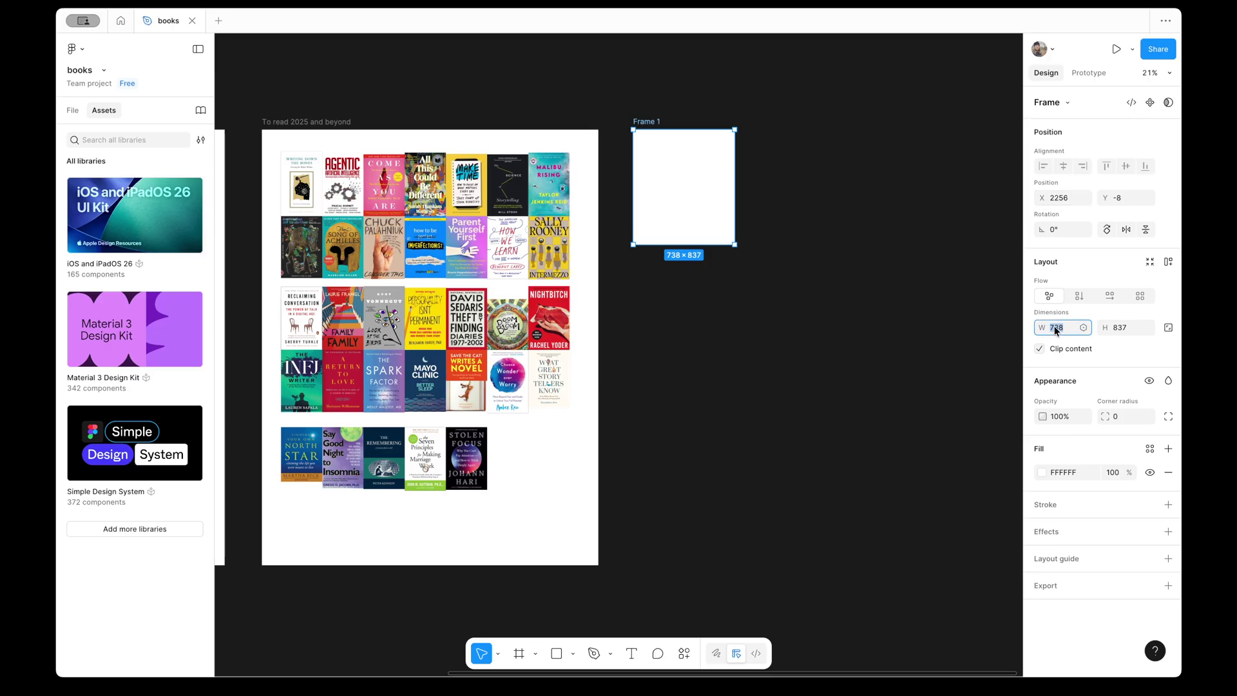
pyautogui.write('2446')
pyautogui.press('Tab')
pyautogui.write('3200')
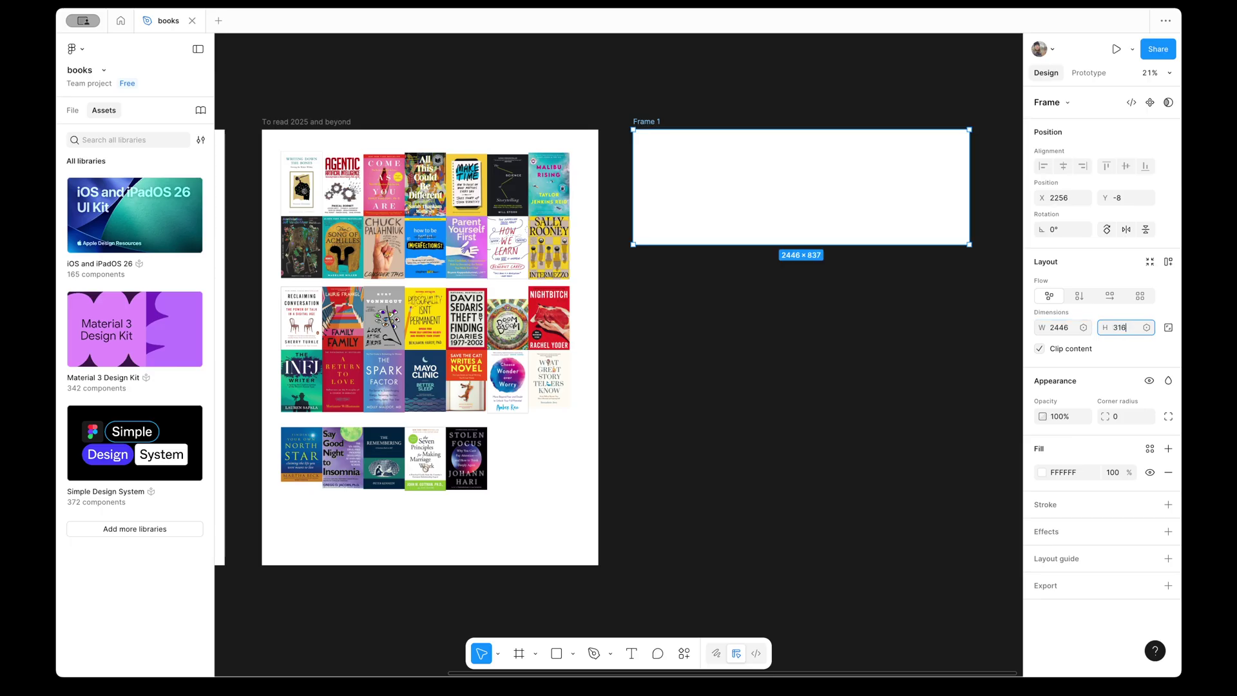
pyautogui.press('Return')
pyautogui.press('Escape')
pyautogui.scroll(3, 822, 248)
pyautogui.scroll(-3, 822, 249)
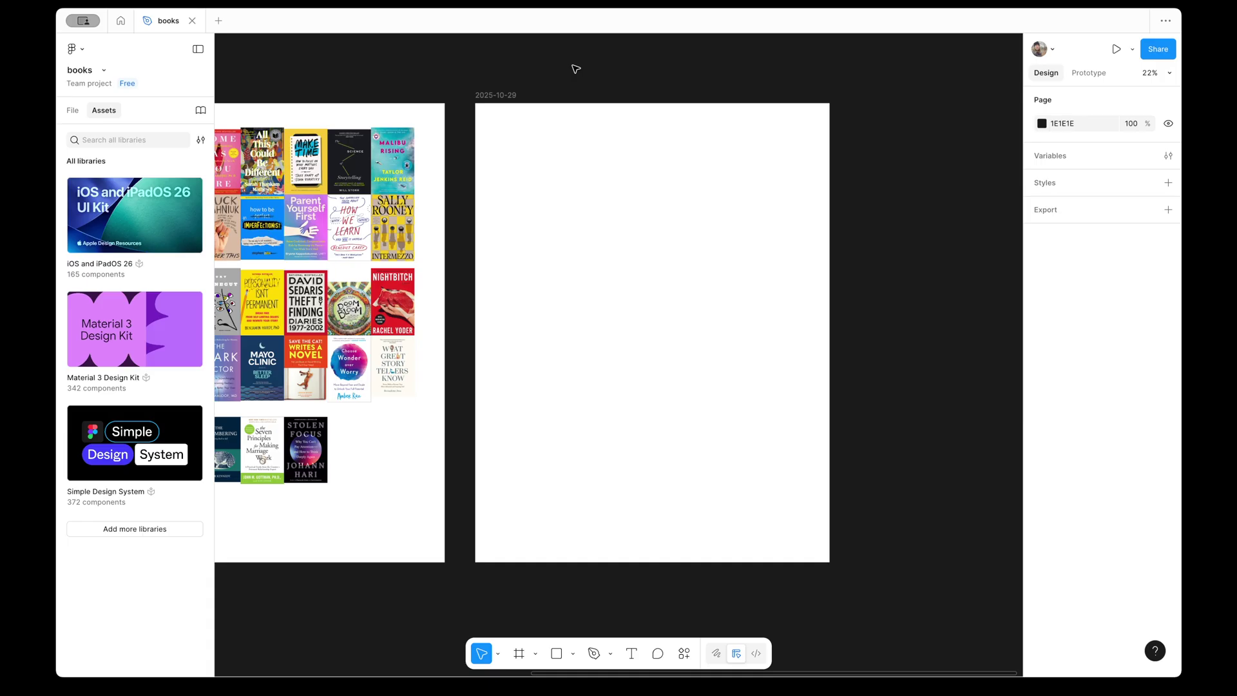
pyautogui.moveTo(1182, 193); pyautogui.dragTo(1026, 193)
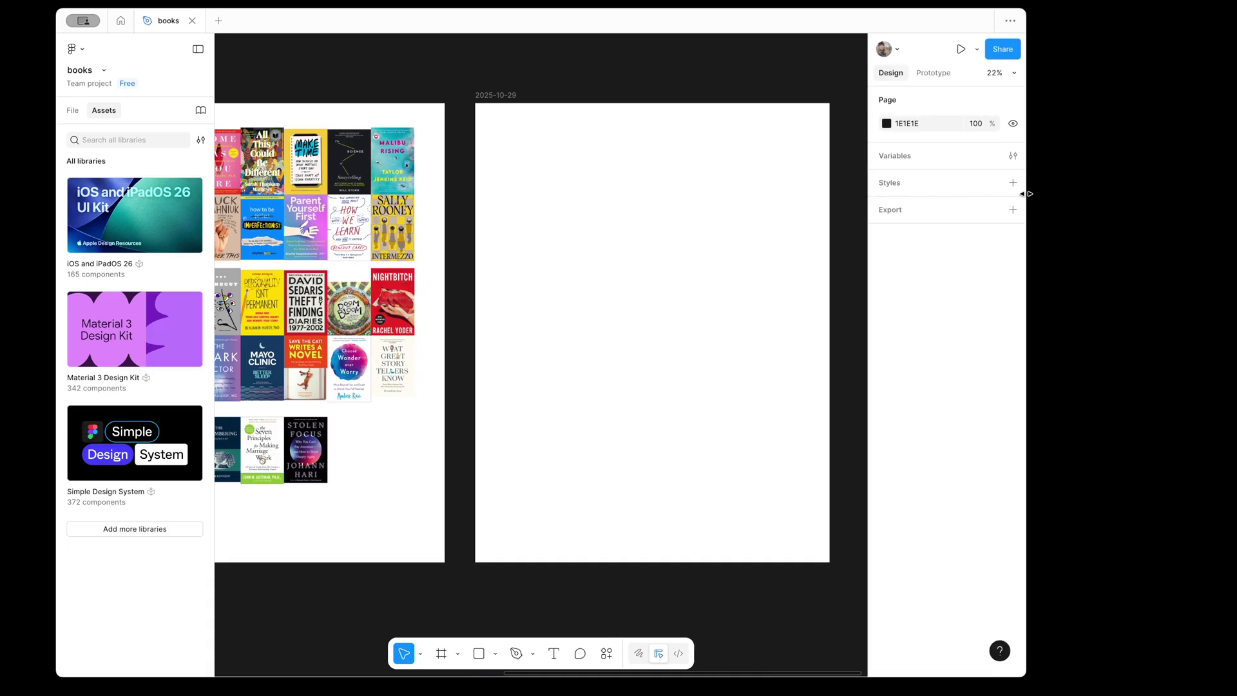
# - Save the 960 × 1200 Pachinko cover from DuckDuckGo image results to the desktop
pyautogui.click(1087, 208)
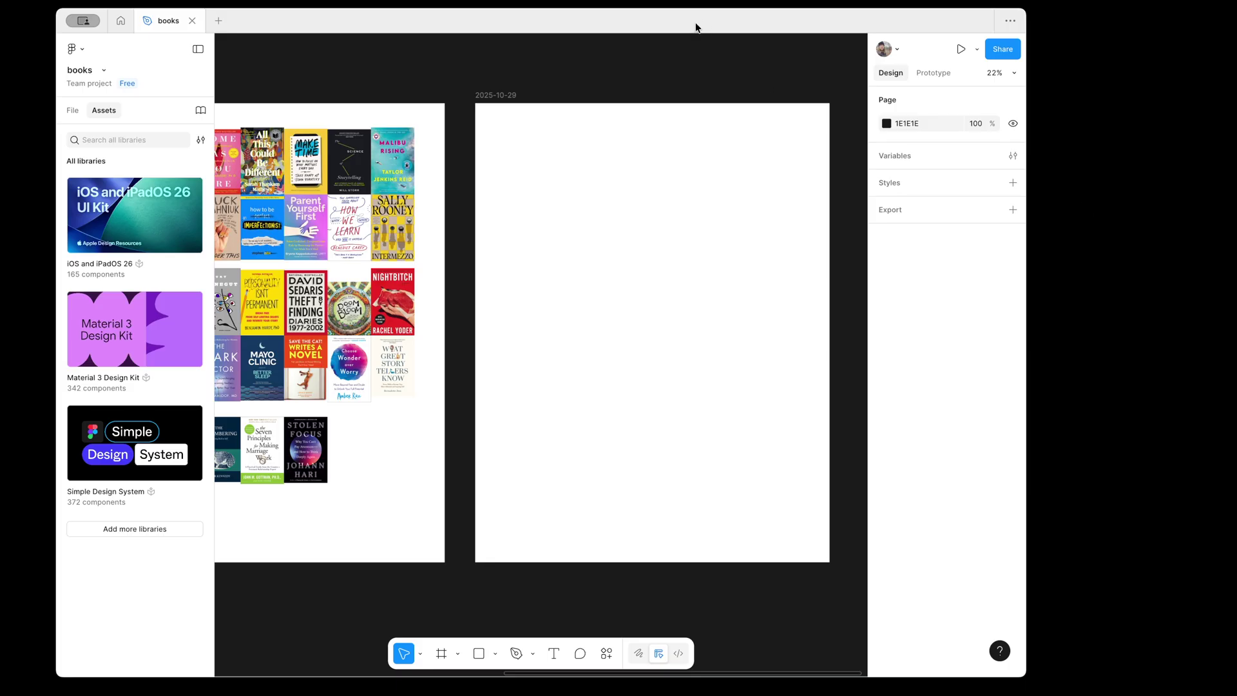
pyautogui.press('super+Tab')
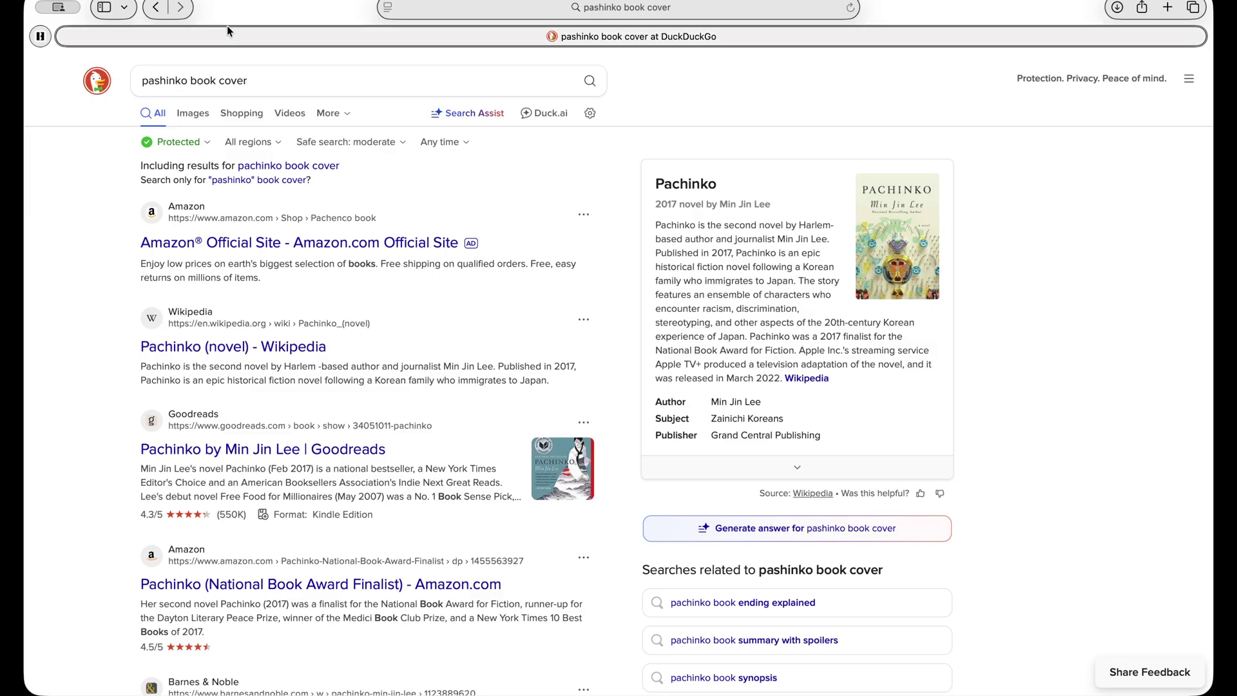
pyautogui.click(169, 80)
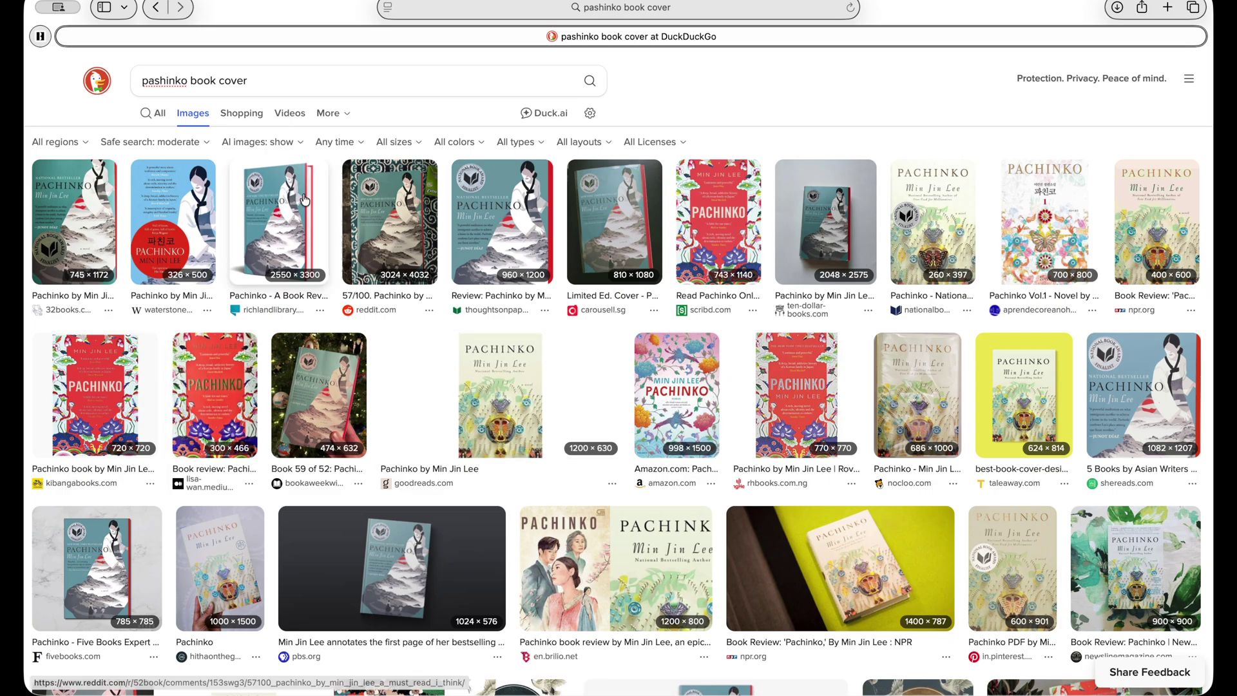
pyautogui.click(491, 247)
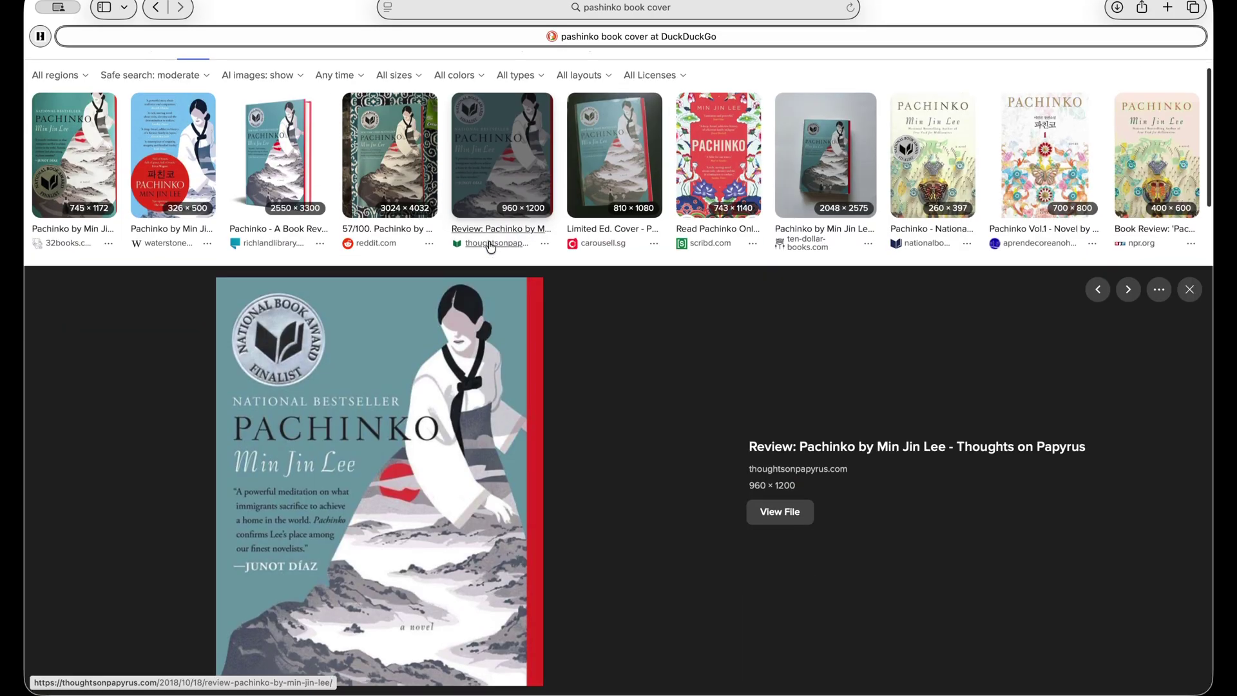
pyautogui.rightClick(461, 348)
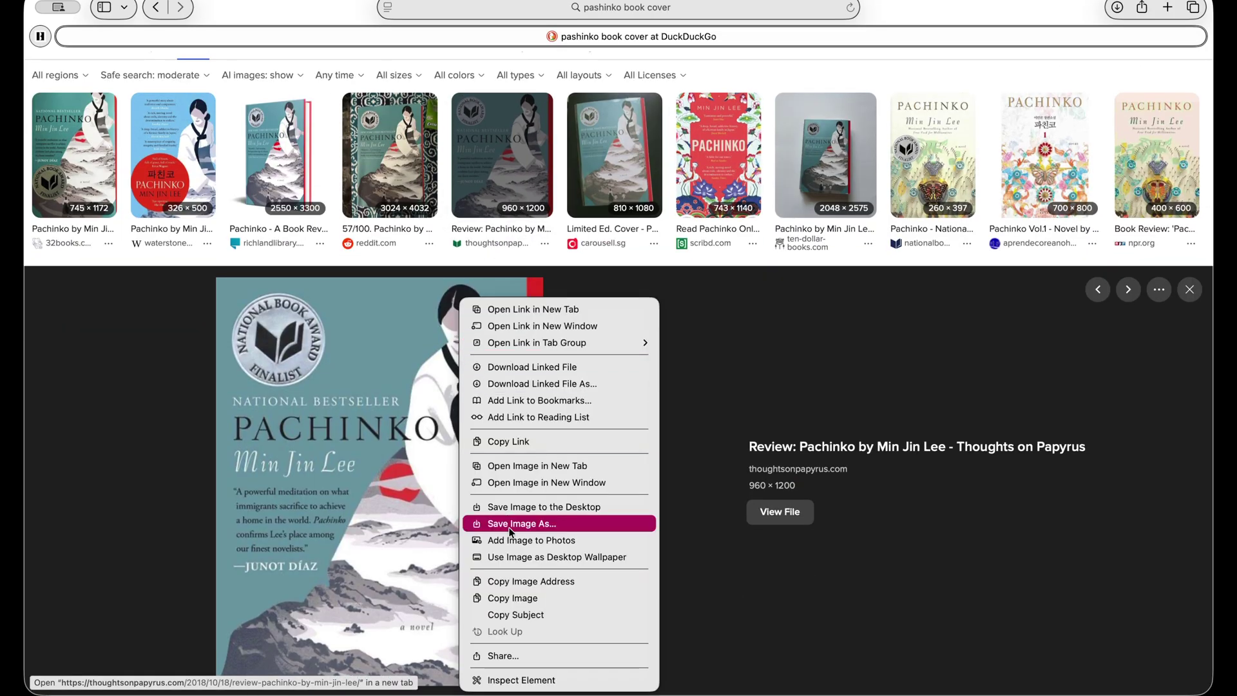
pyautogui.click(519, 508)
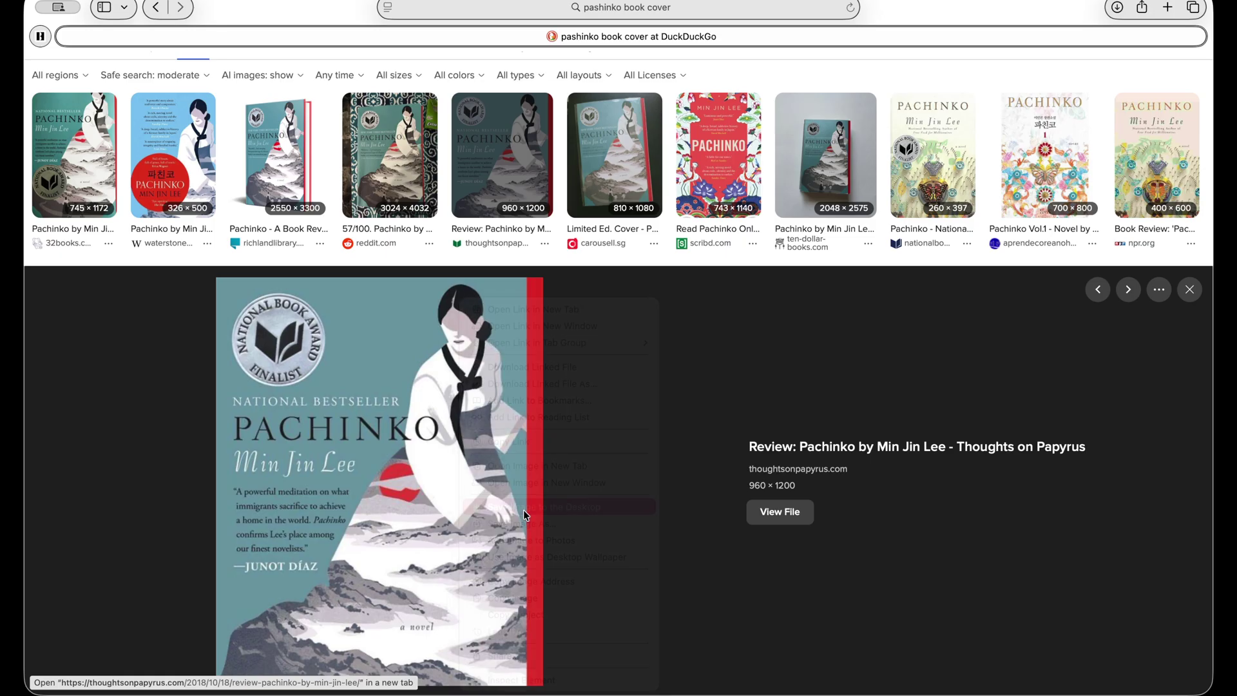
pyautogui.scroll(2, 677, 361)
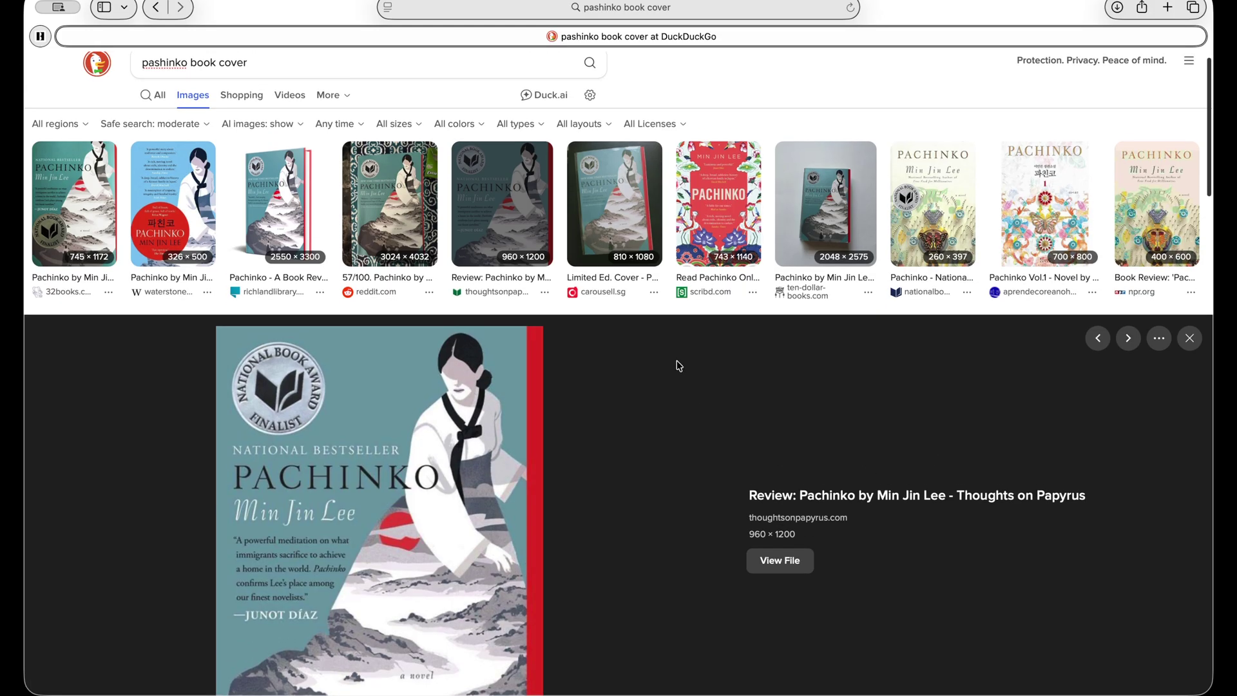
# - Search 'play nice book rachel harrison' and save the Play Nice cover image to the desktop
pyautogui.click(482, 65)
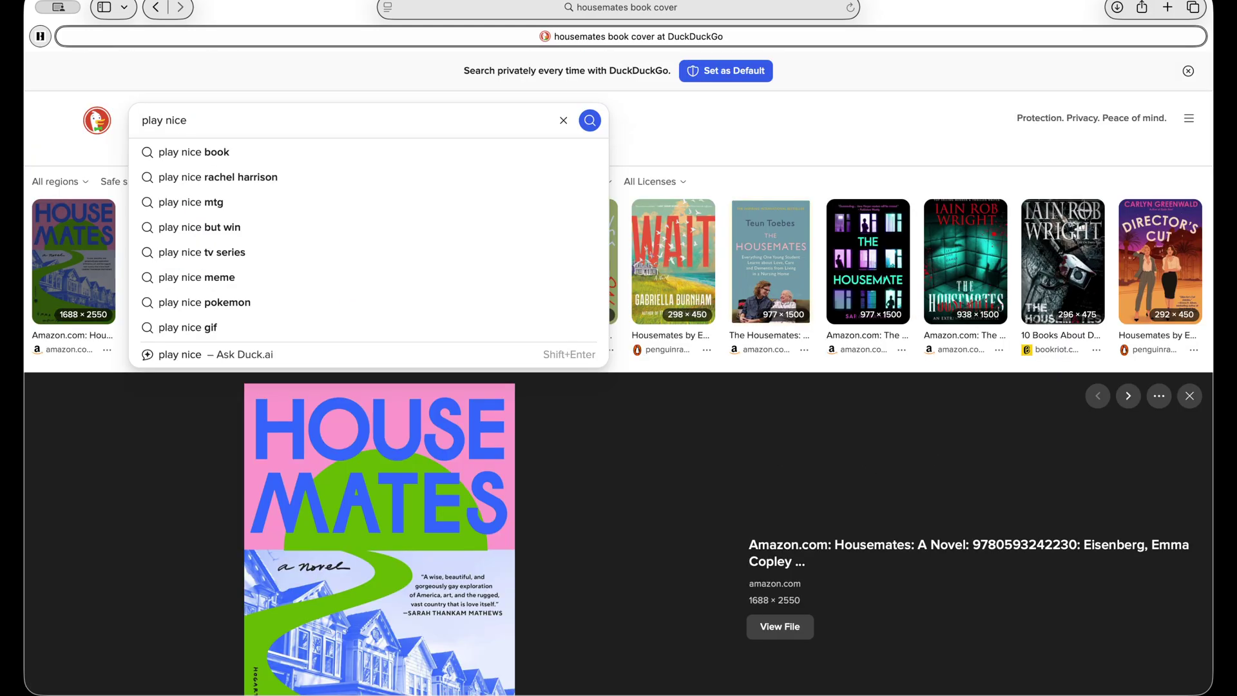
pyautogui.write('book')
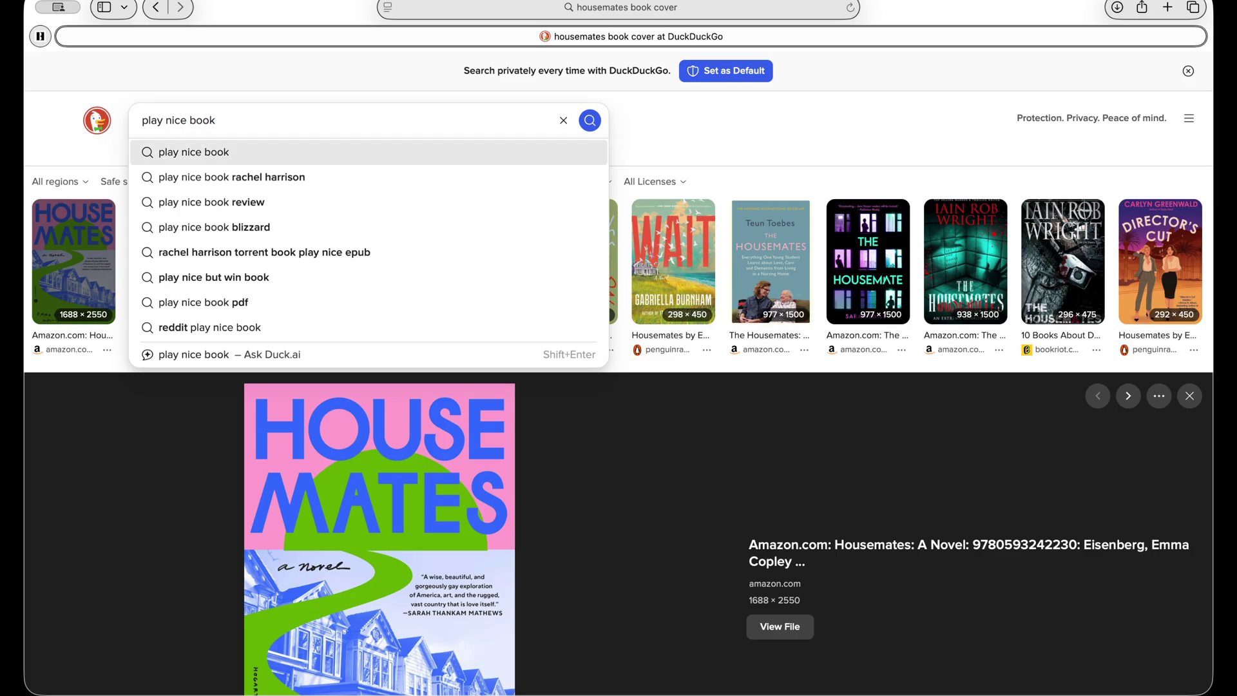
pyautogui.press('Return')
pyautogui.write('rachel harrison')
pyautogui.press('Return')
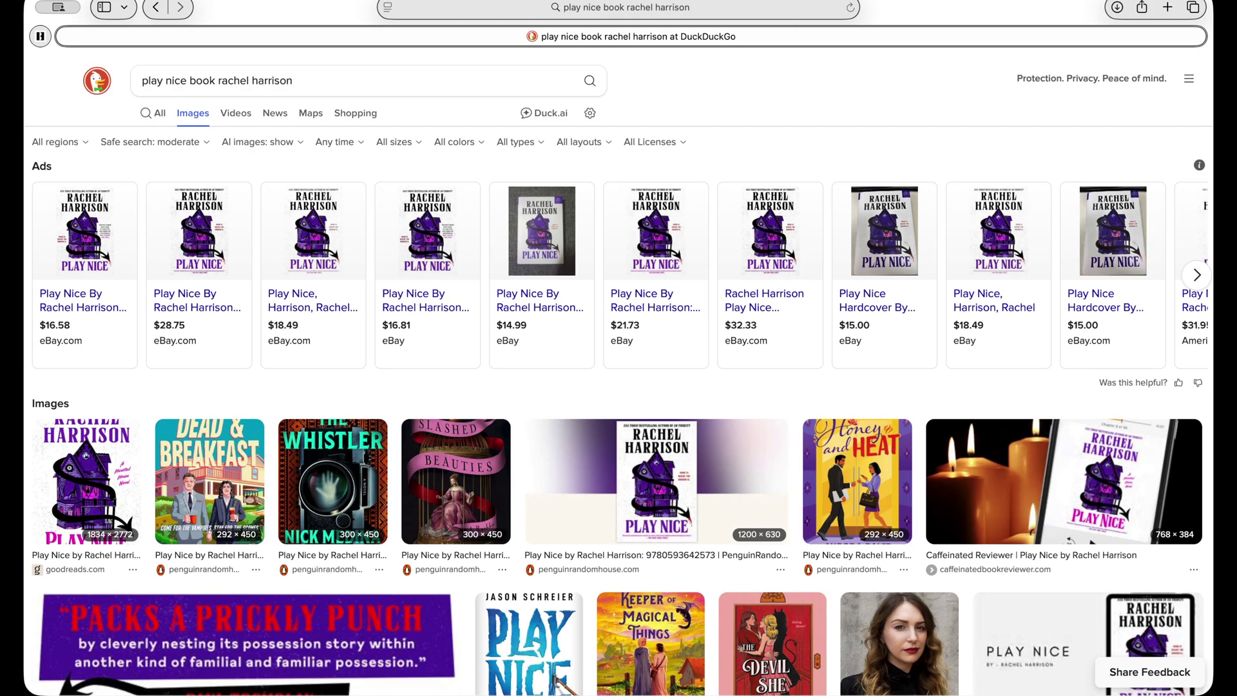
pyautogui.click(69, 485)
pyautogui.rightClick(358, 390)
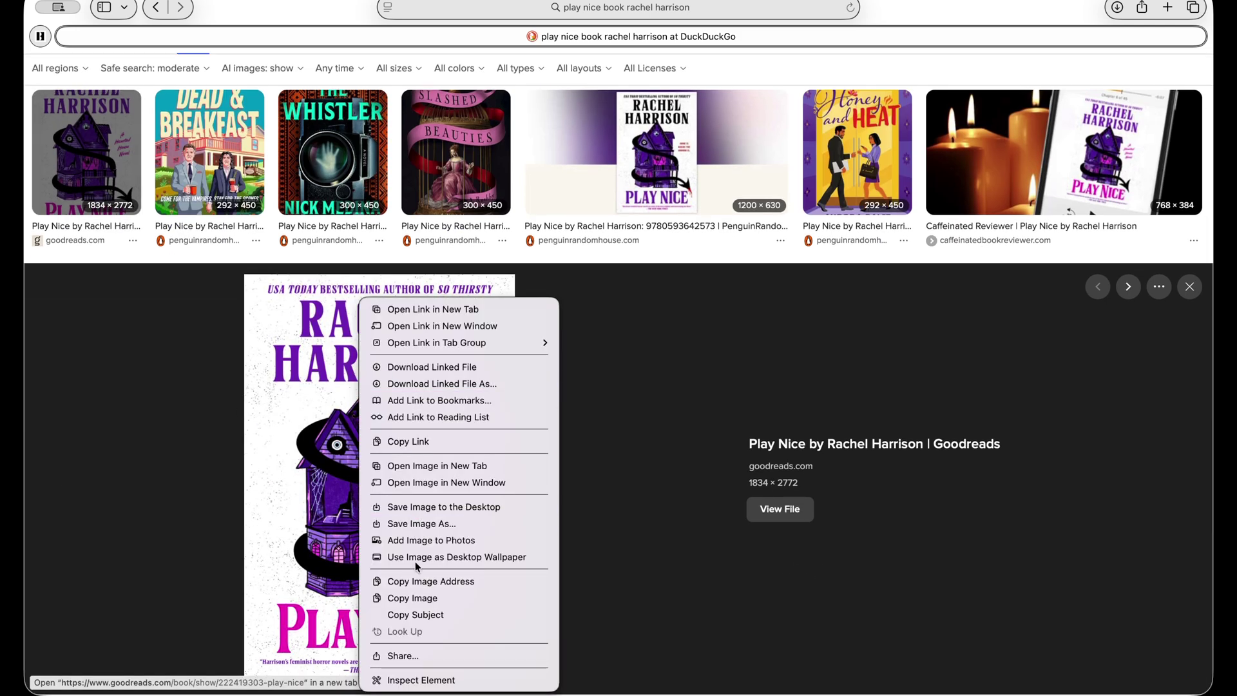
pyautogui.click(446, 507)
pyautogui.scroll(5, 483, 425)
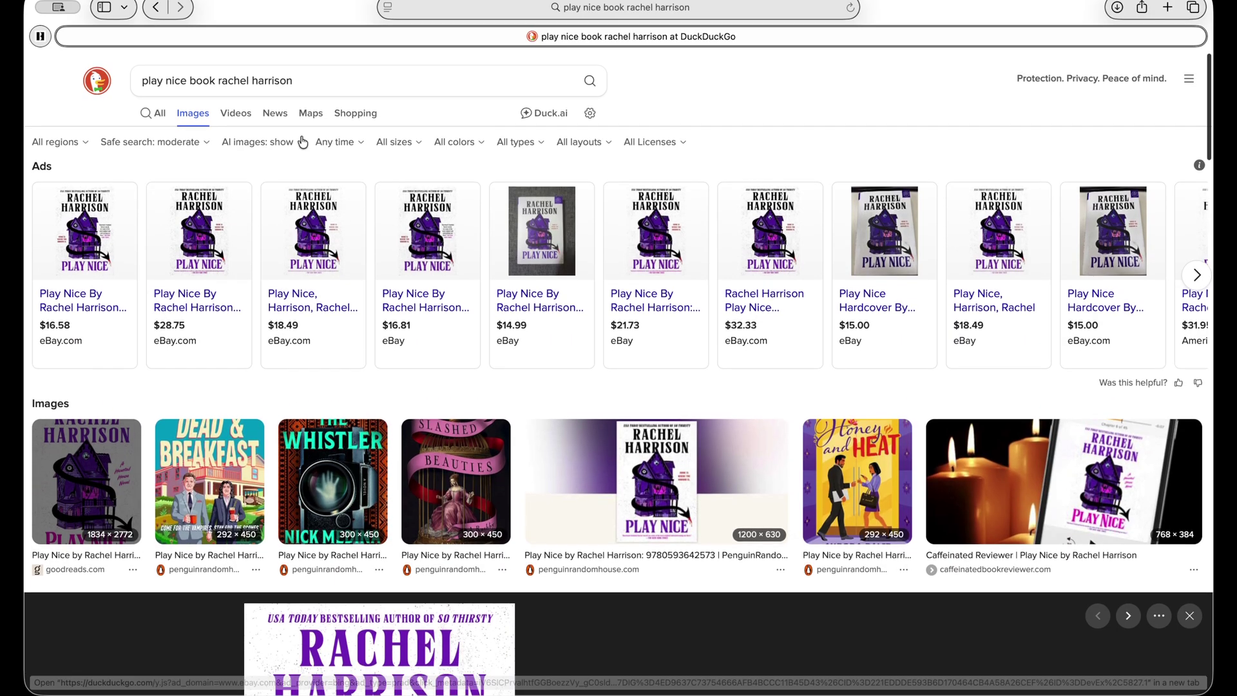
# - Search 'liz gilbert book' and preview the first image result
pyautogui.click(334, 88)
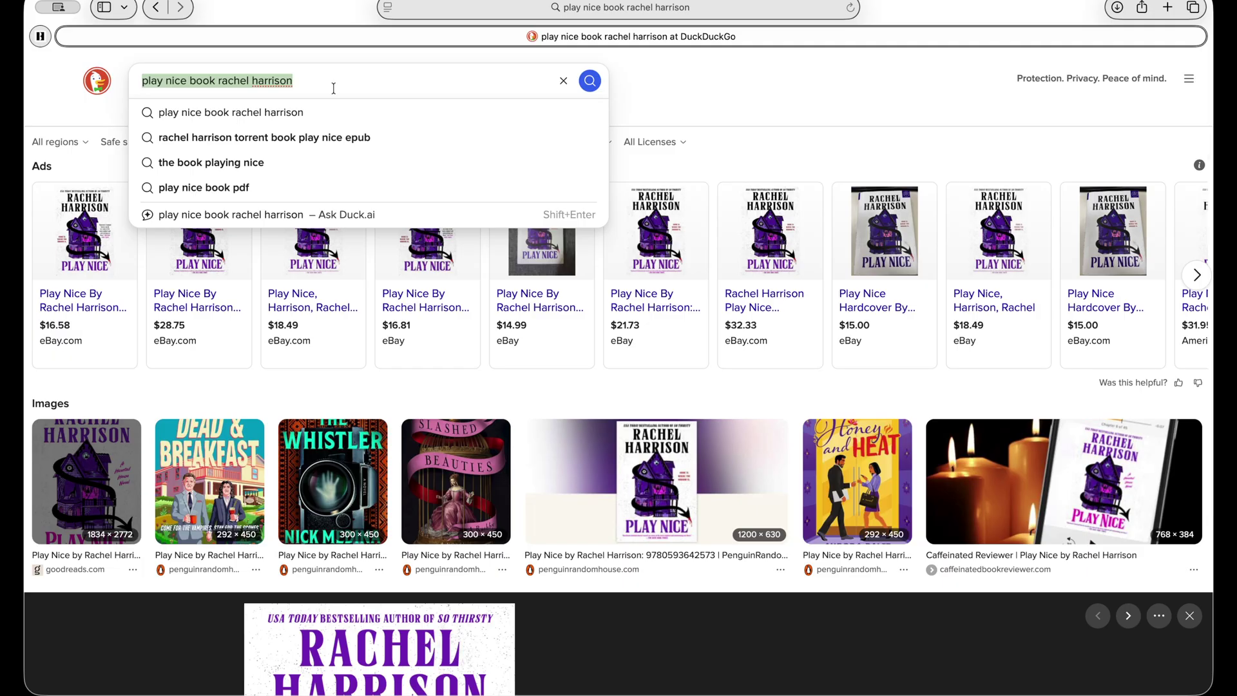
pyautogui.write('liz gilbert')
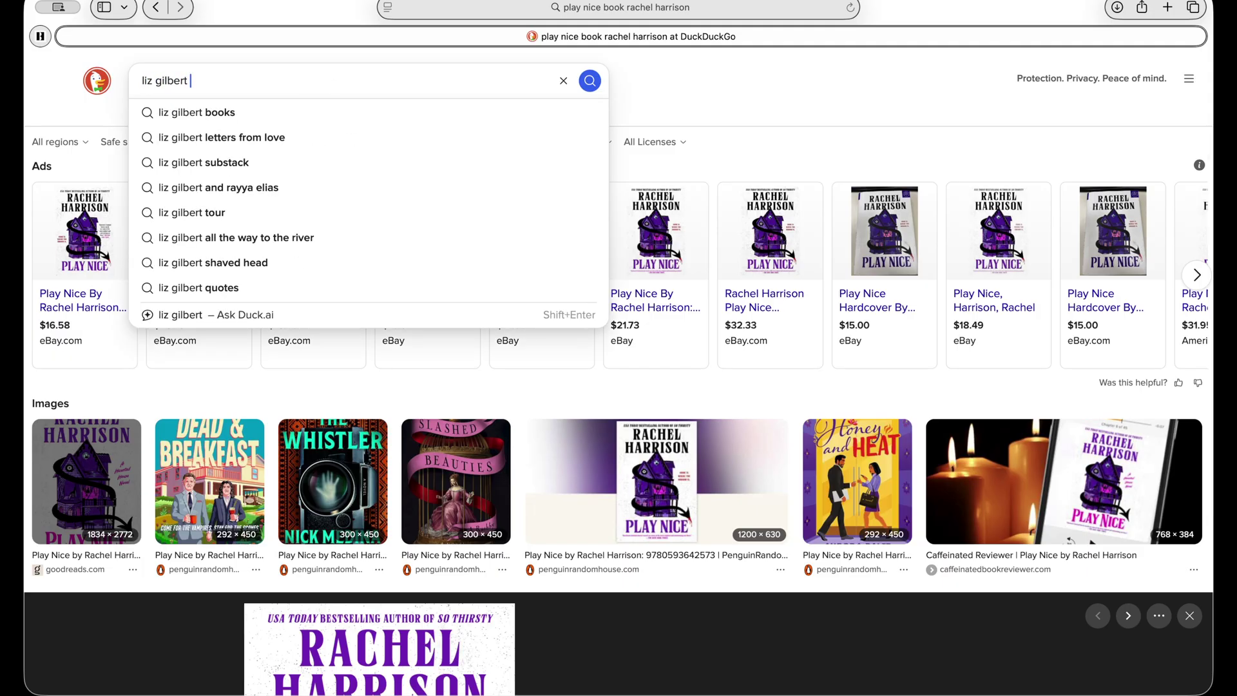
pyautogui.write(' book')
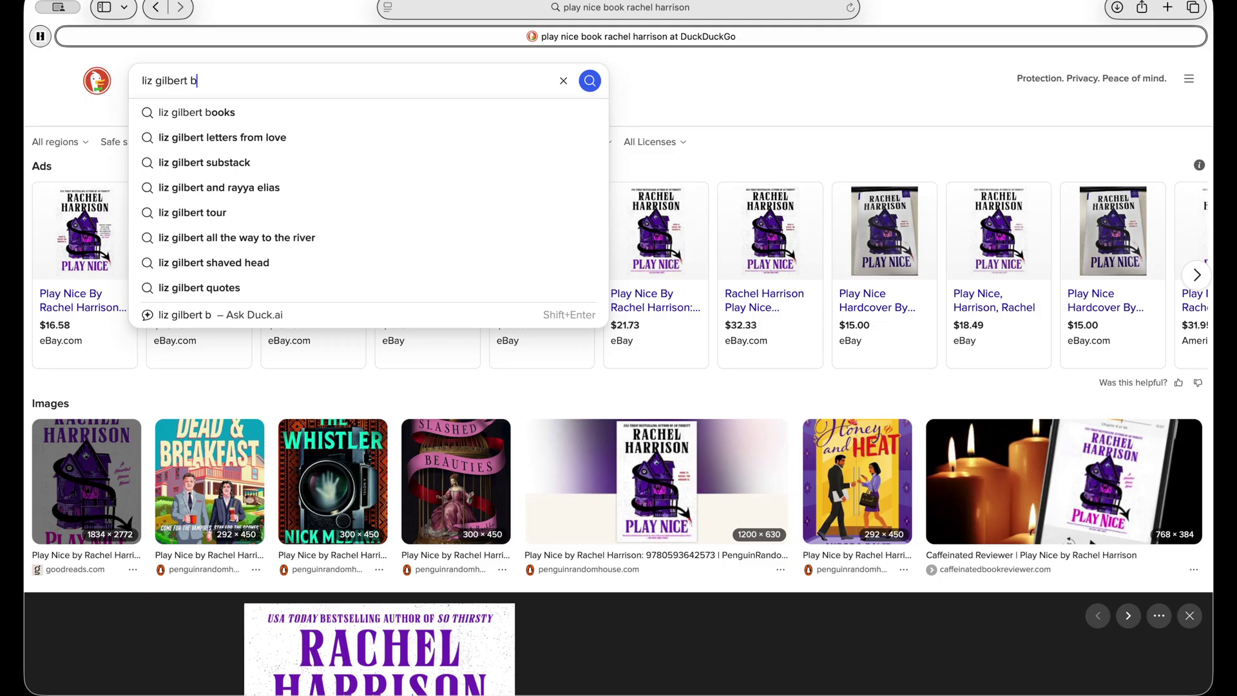
pyautogui.press('Return')
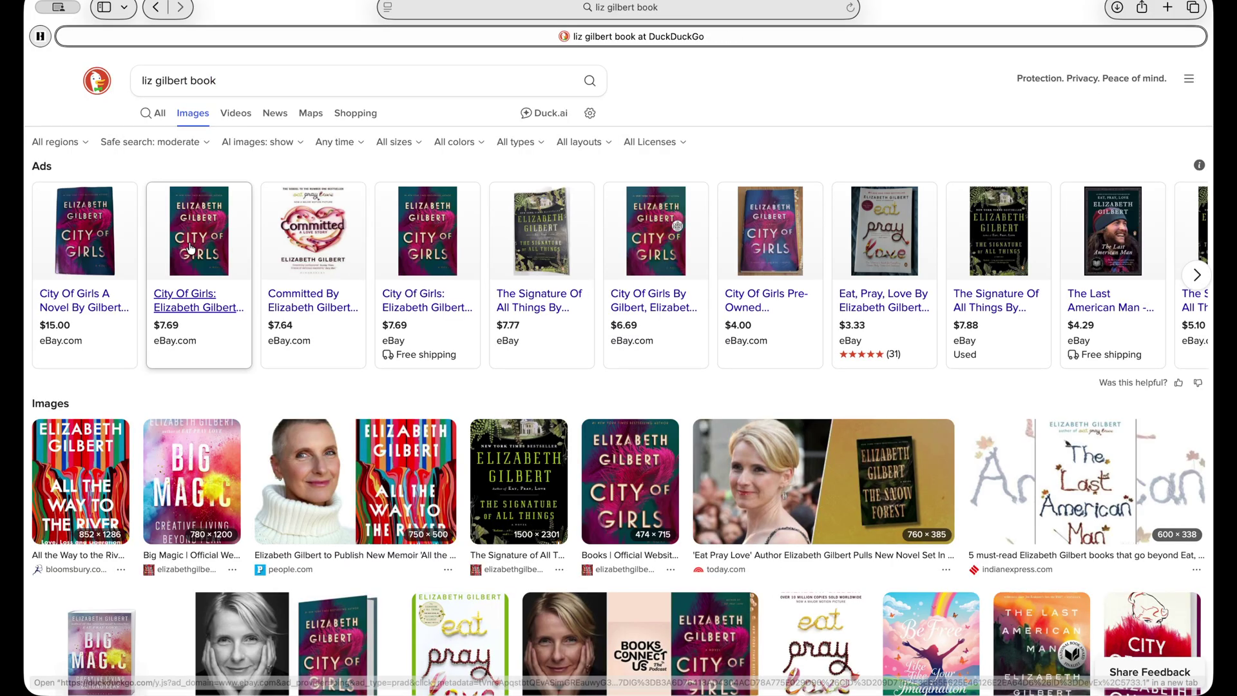
pyautogui.click(105, 471)
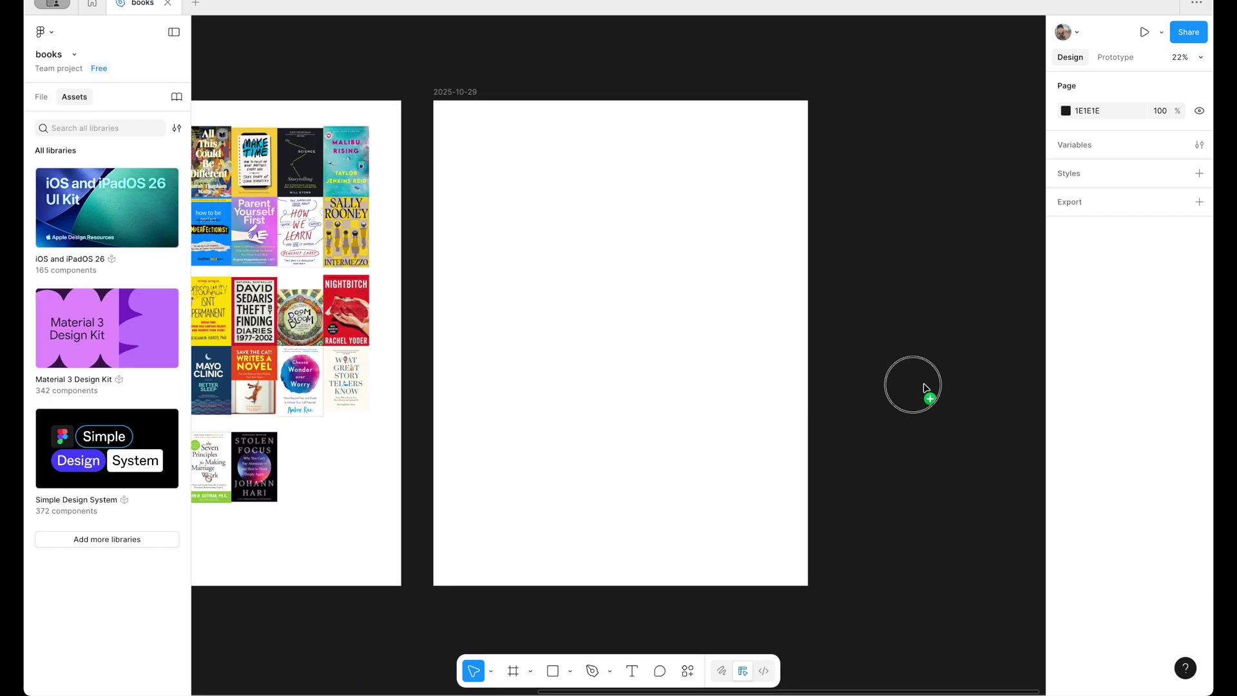
# - Drop 20 book cover images onto the Figma canvas and marquee-select them all
pyautogui.moveTo(926, 388); pyautogui.dragTo(926, 388)
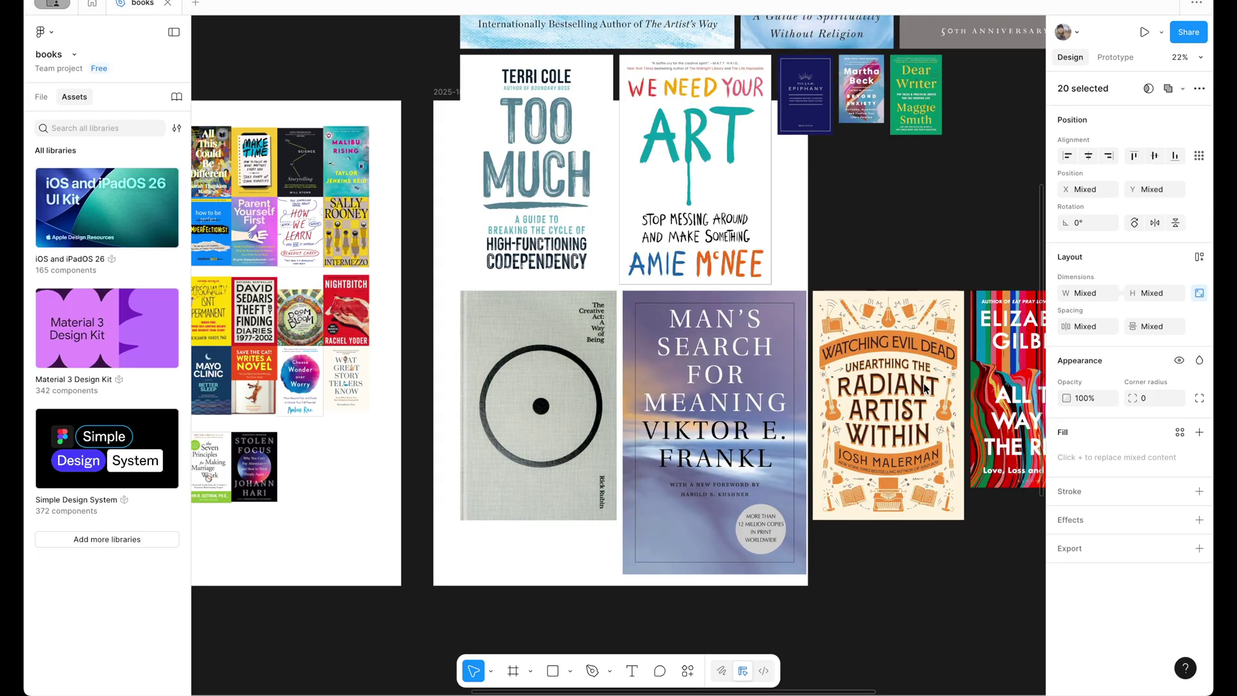
pyautogui.press('Escape')
pyautogui.scroll(-5, 483, 306)
pyautogui.moveTo(454, 35); pyautogui.dragTo(886, 483)
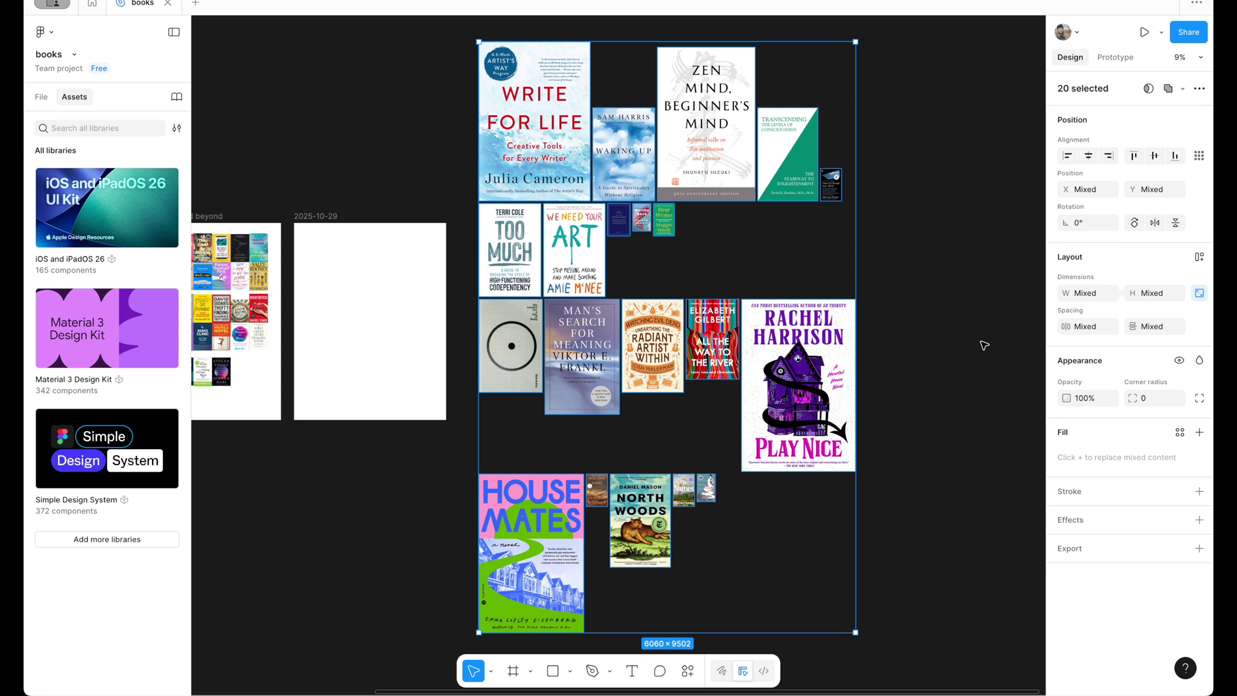
pyautogui.click(1093, 296)
# - Resize all twenty covers to 300 wide and align their top edges into one stack
pyautogui.write('300')
pyautogui.press('Return')
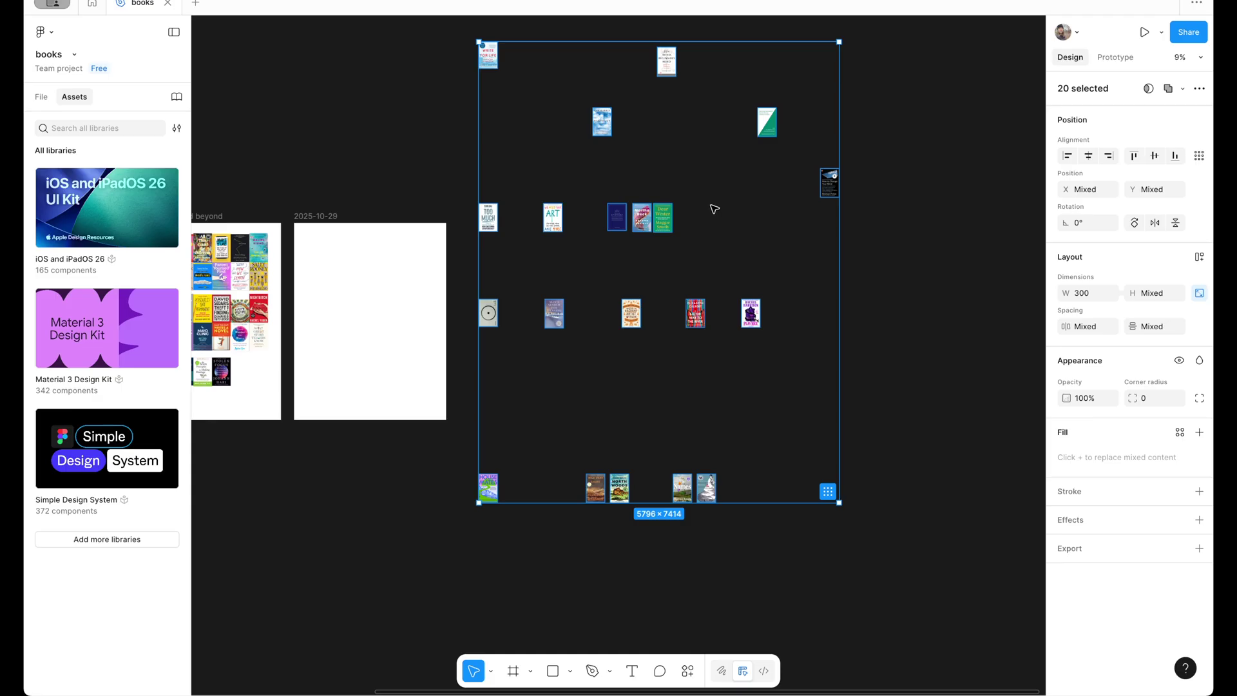
pyautogui.scroll(2, 714, 208)
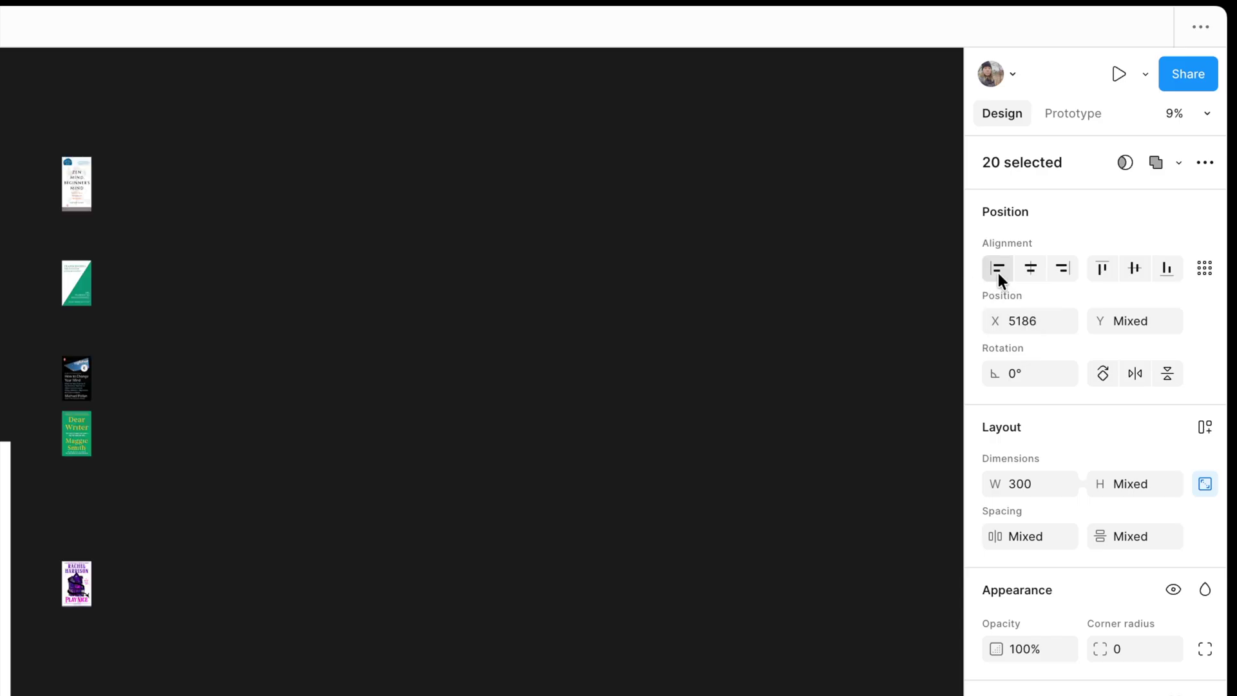
pyautogui.click(1103, 271)
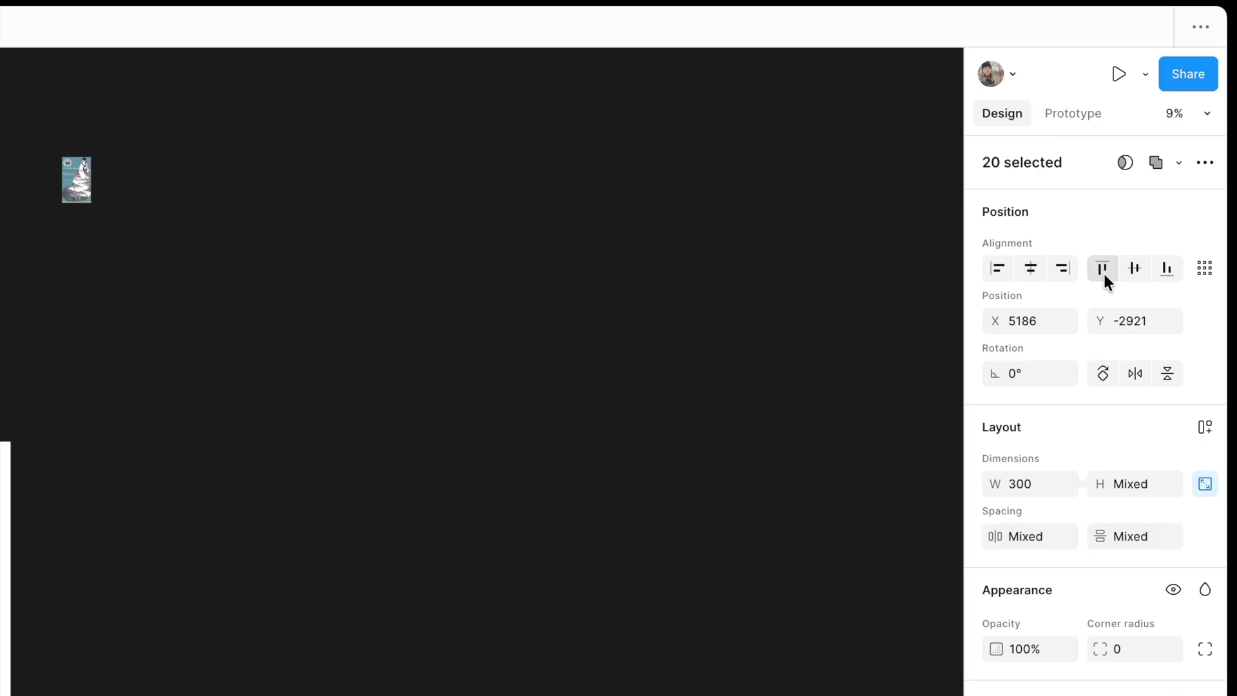
# - Move the stacked covers just above the 2025-10-29 frame
pyautogui.hscroll(-5, 337, 345)
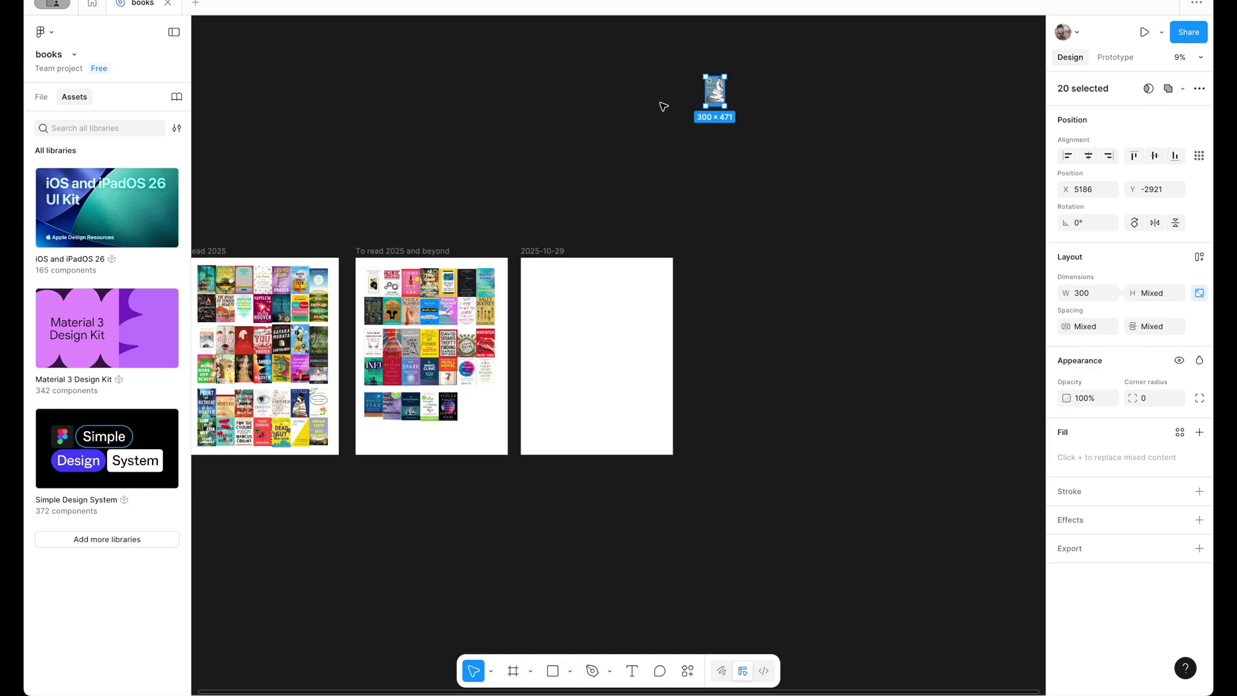
pyautogui.click(366, 191)
pyautogui.moveTo(368, 139); pyautogui.dragTo(430, 176)
pyautogui.moveTo(711, 94); pyautogui.dragTo(641, 237)
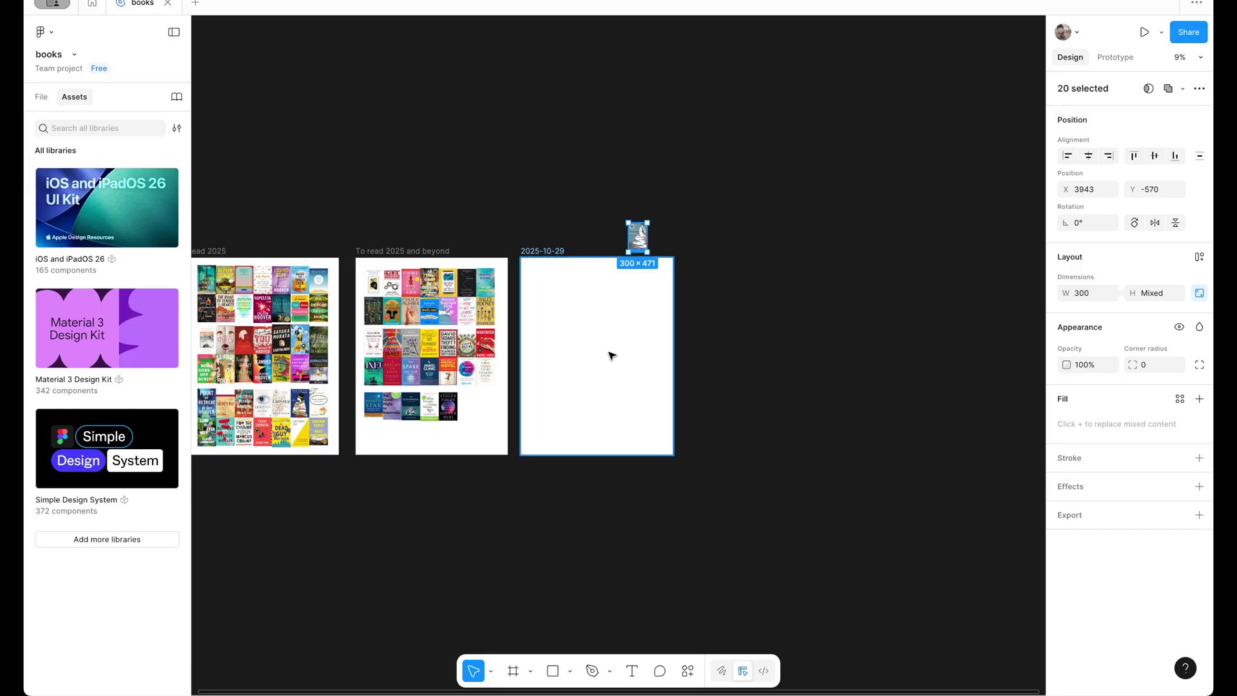
pyautogui.scroll(5, 610, 353)
# - Show the layers list and select the top cover in the stack
pyautogui.hscroll(-3, 611, 356)
pyautogui.scroll(1, 611, 355)
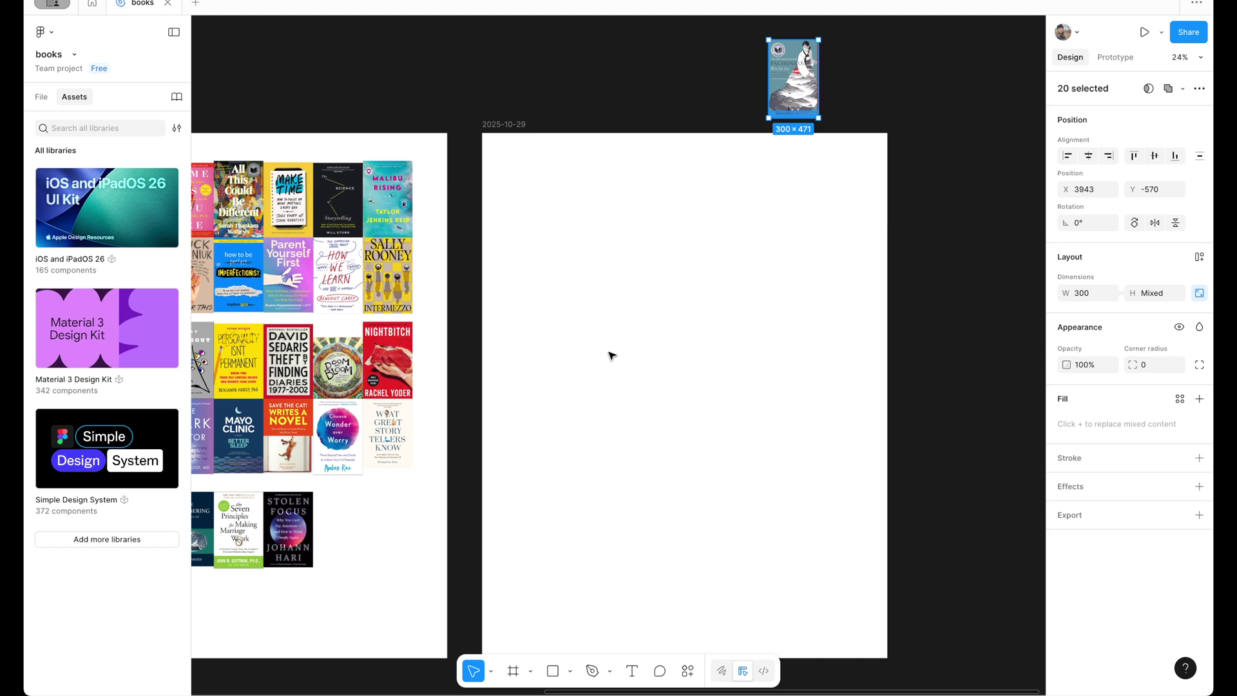
pyautogui.click(42, 98)
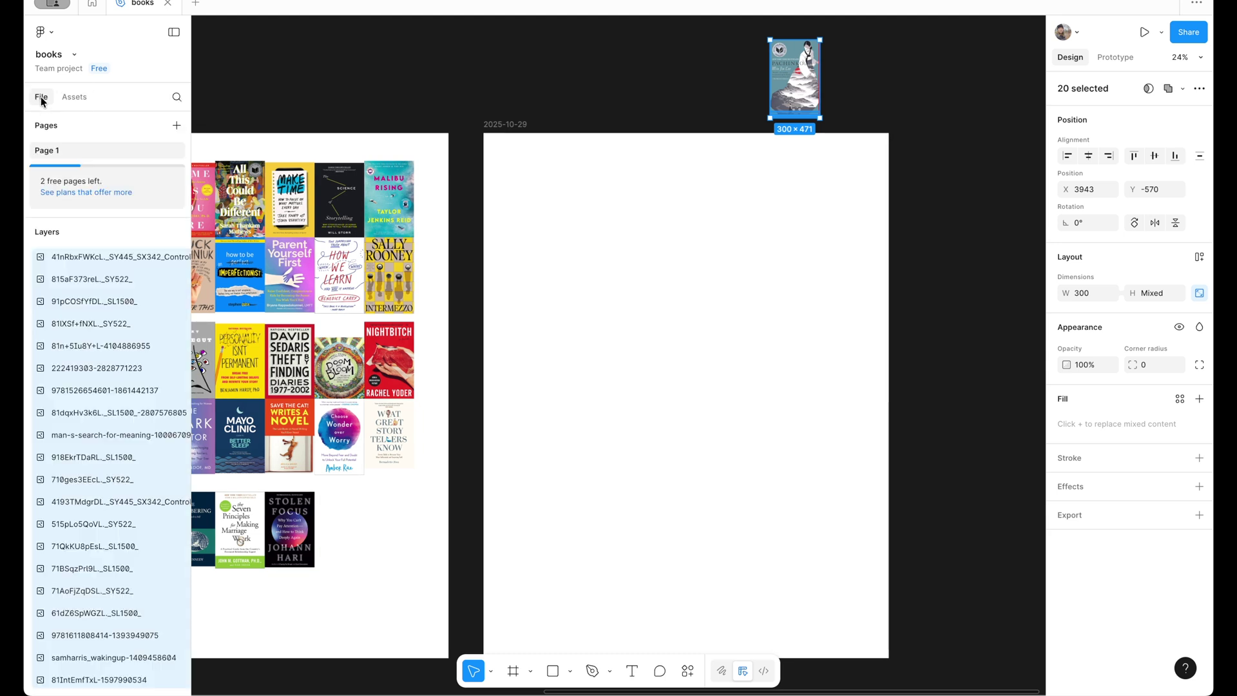
pyautogui.click(120, 288)
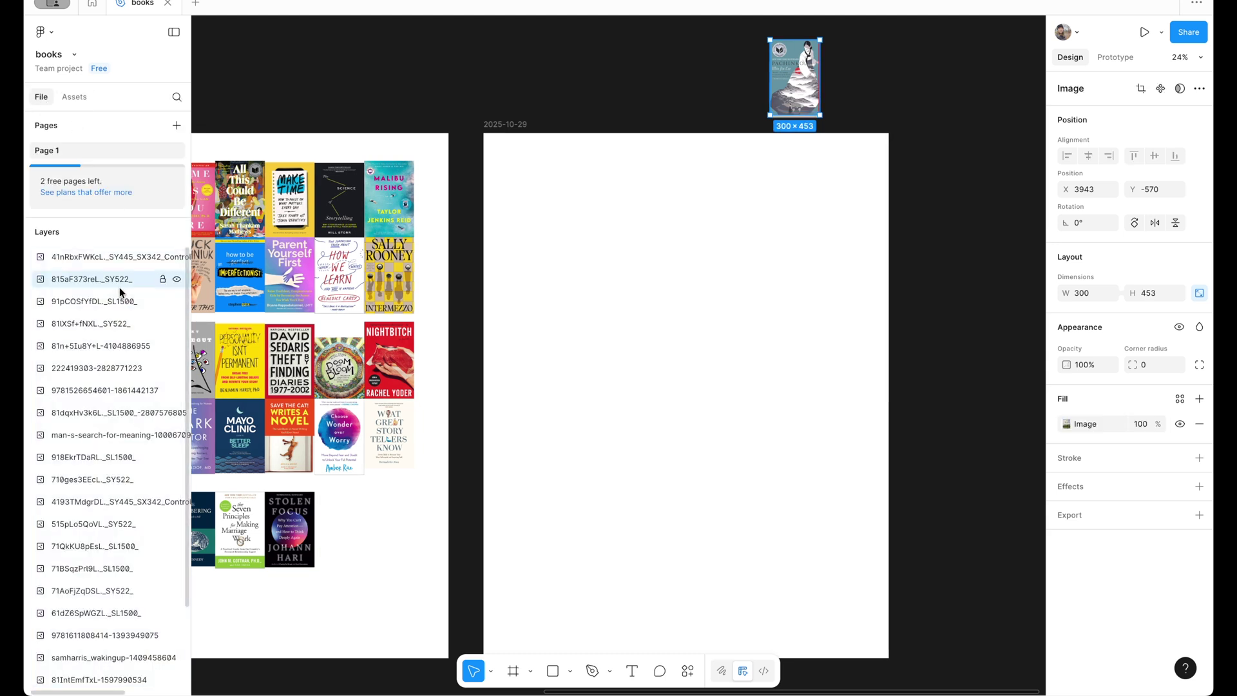
pyautogui.click(95, 258)
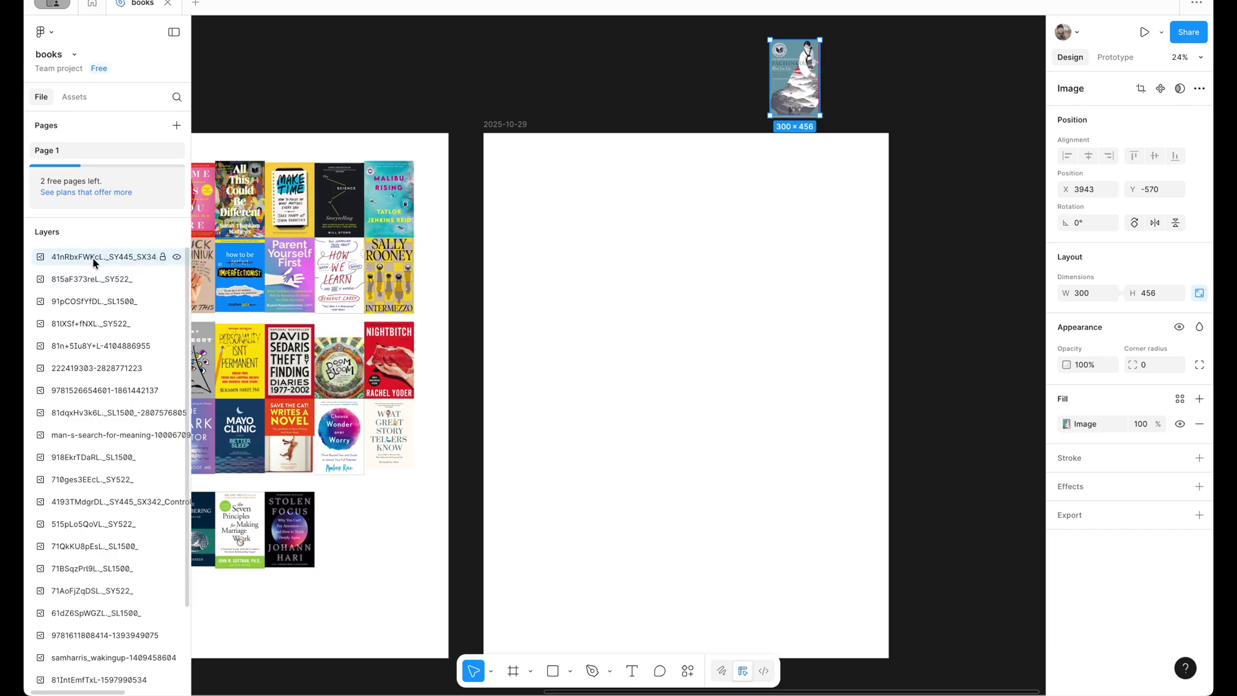
pyautogui.scroll(1, 711, 86)
pyautogui.scroll(-1, 712, 86)
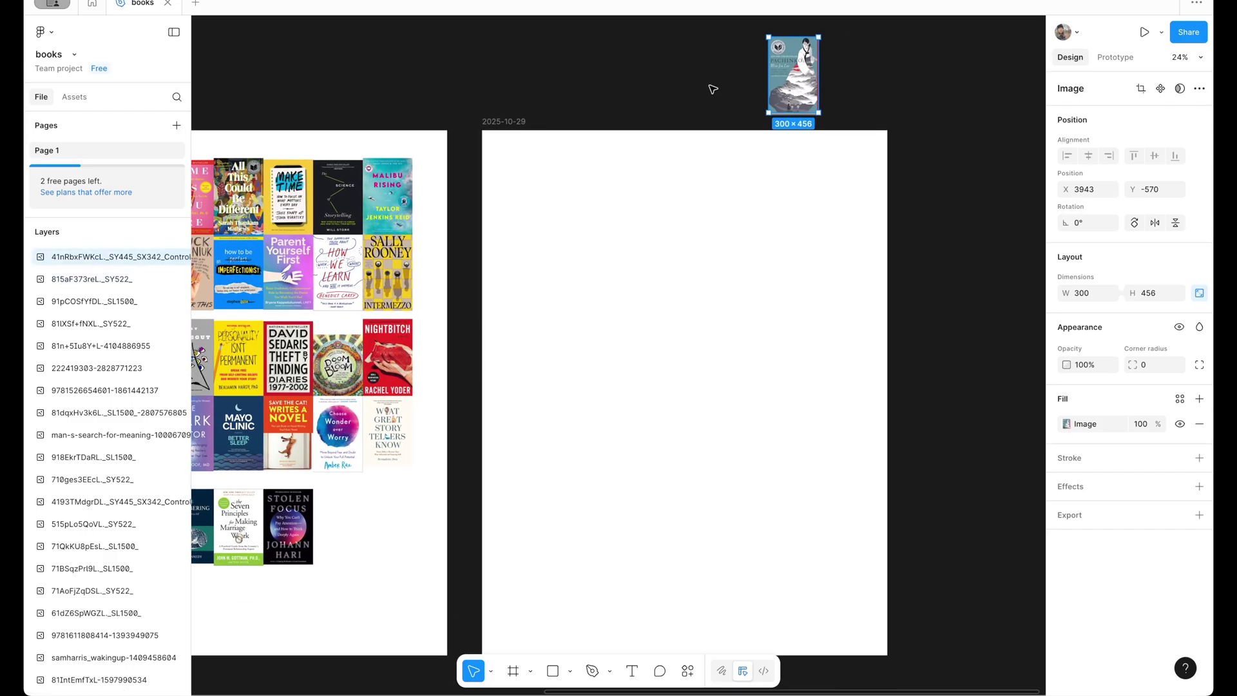
# - Peek under the Pachinko cover, undo, and select the first seven cover layers
pyautogui.moveTo(786, 76); pyautogui.dragTo(694, 83)
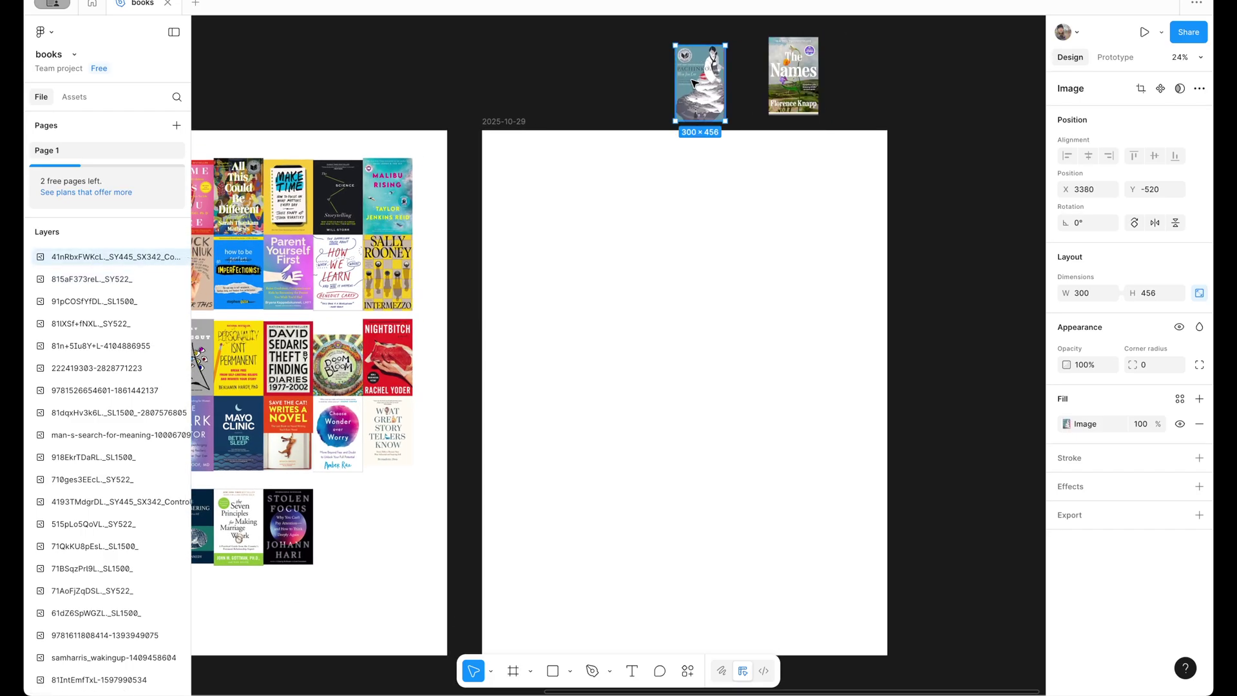
pyautogui.hotkey('ctrl', 'z')
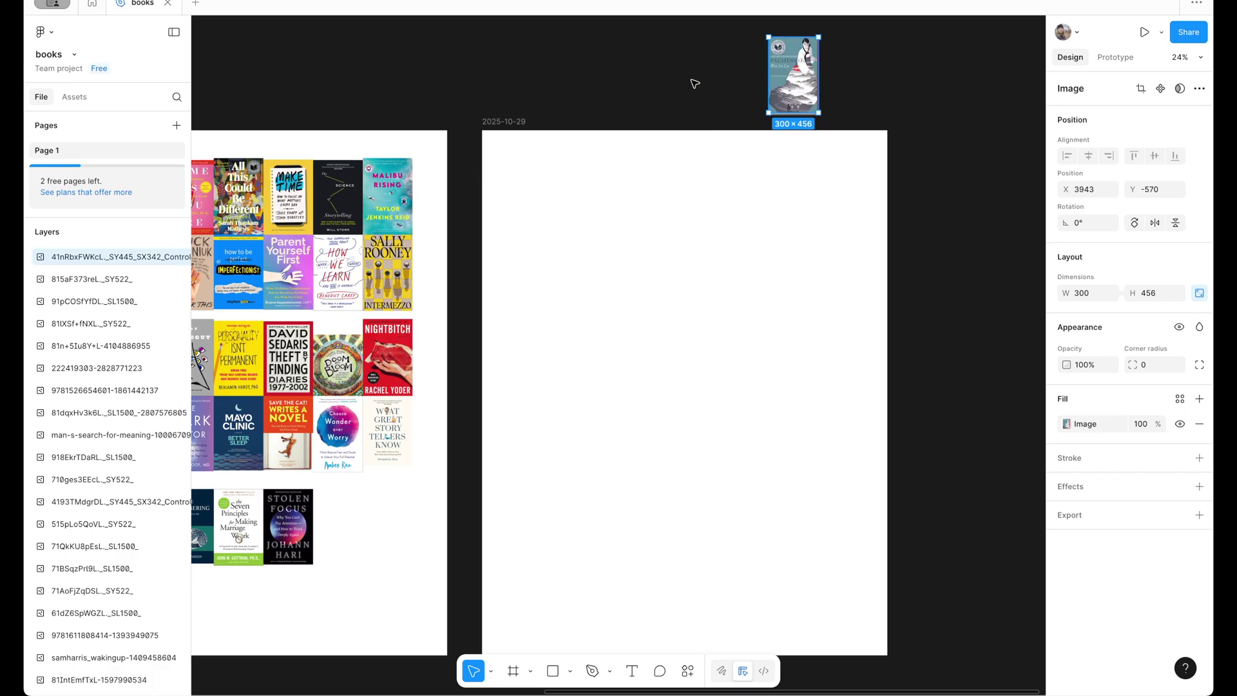
pyautogui.click(677, 89)
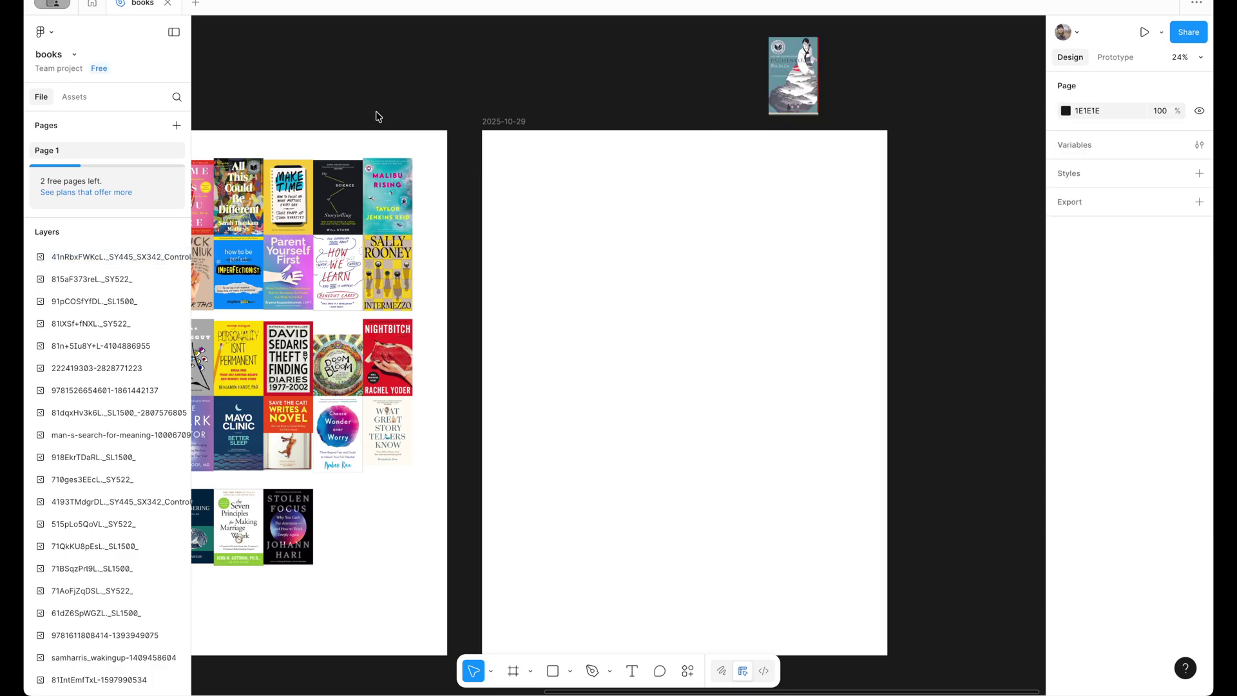
pyautogui.click(90, 259)
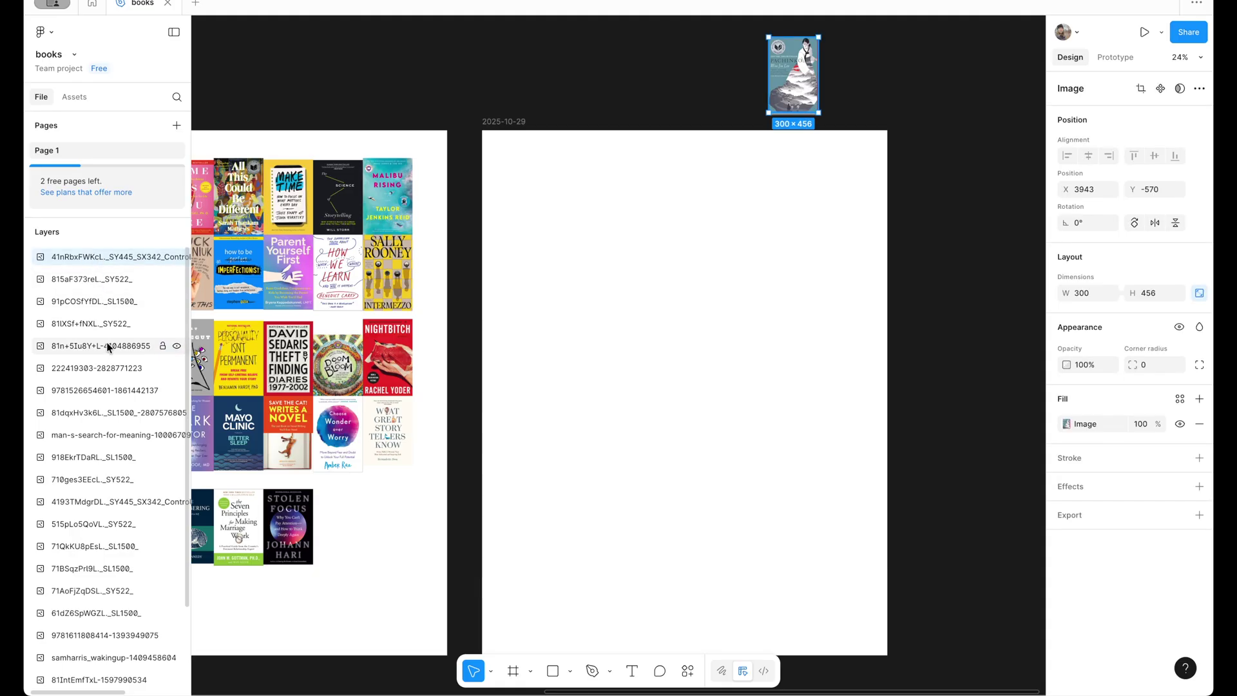
pyautogui.keyDown('shift'); pyautogui.click(124, 391); pyautogui.keyUp('shift')
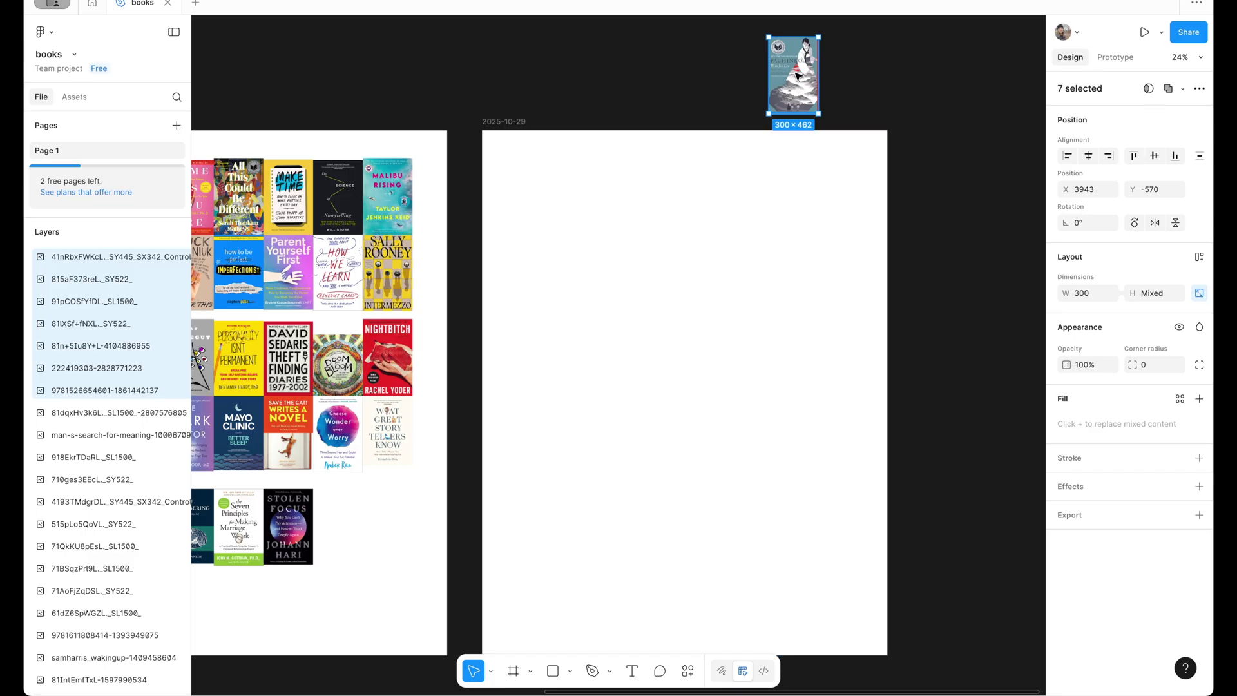
# - Move the seven covers into the 2025-10-29 frame and shift Pachinko's X by +1800
pyautogui.moveTo(797, 76); pyautogui.dragTo(527, 190)
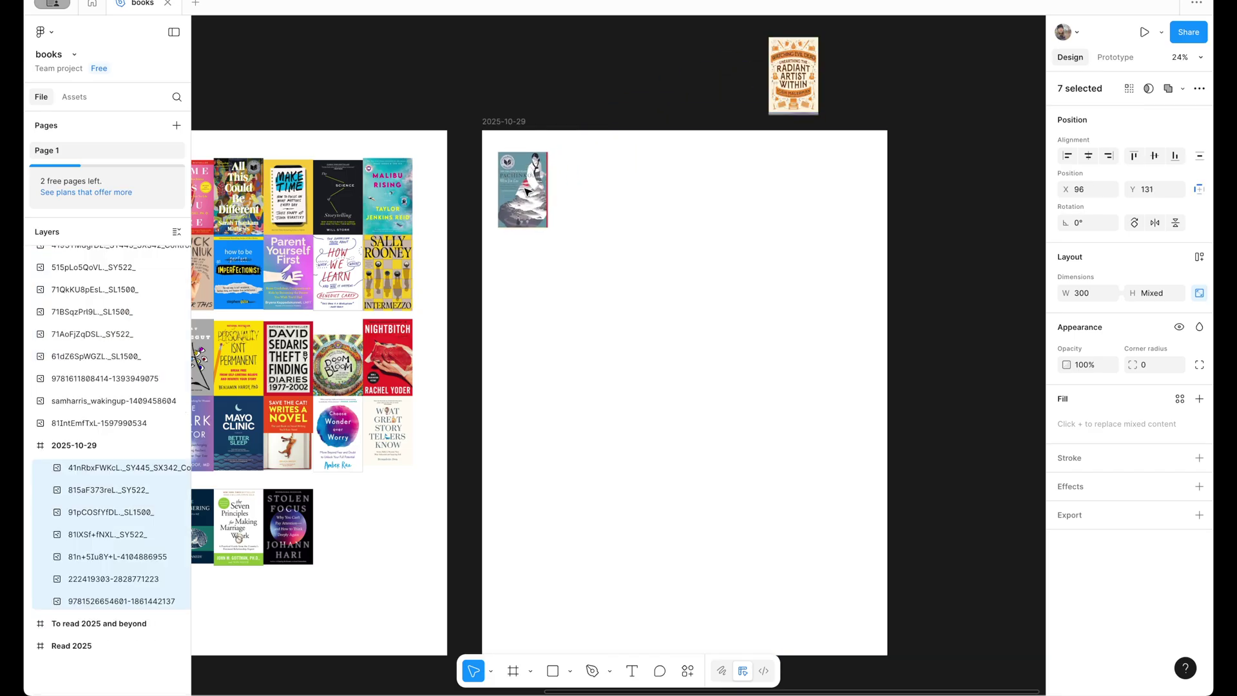
pyautogui.click(563, 76)
pyautogui.click(539, 185)
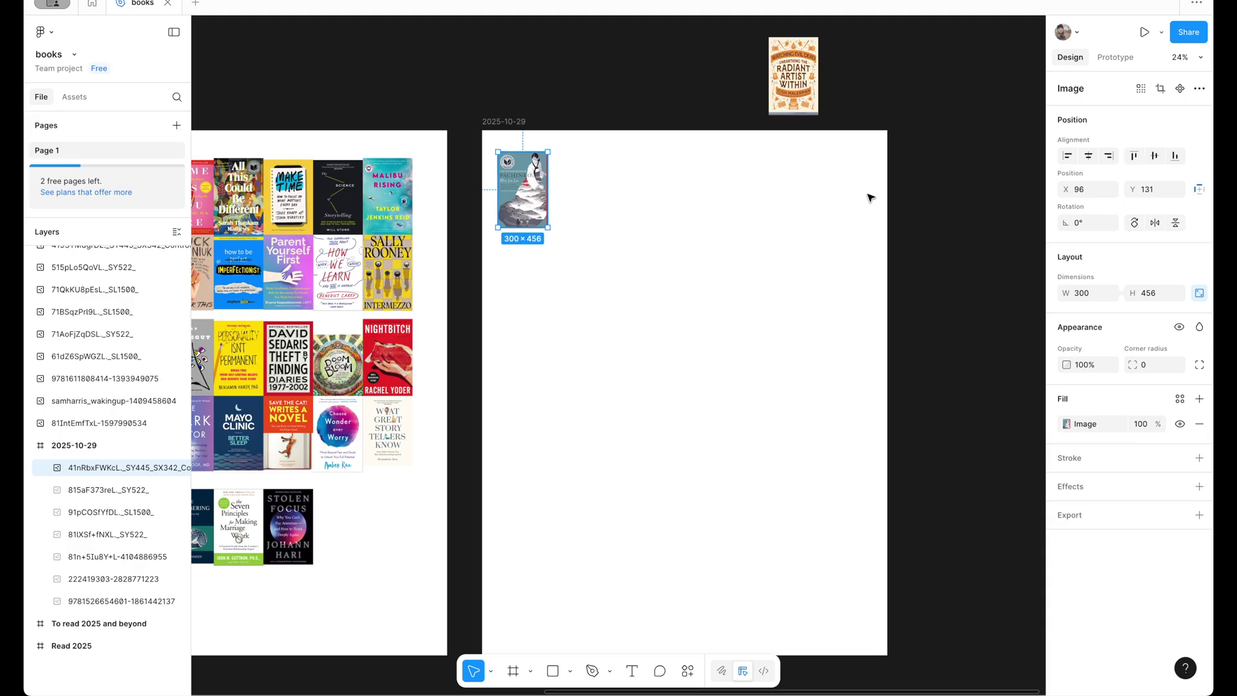
pyautogui.click(1082, 189)
pyautogui.click(1074, 189)
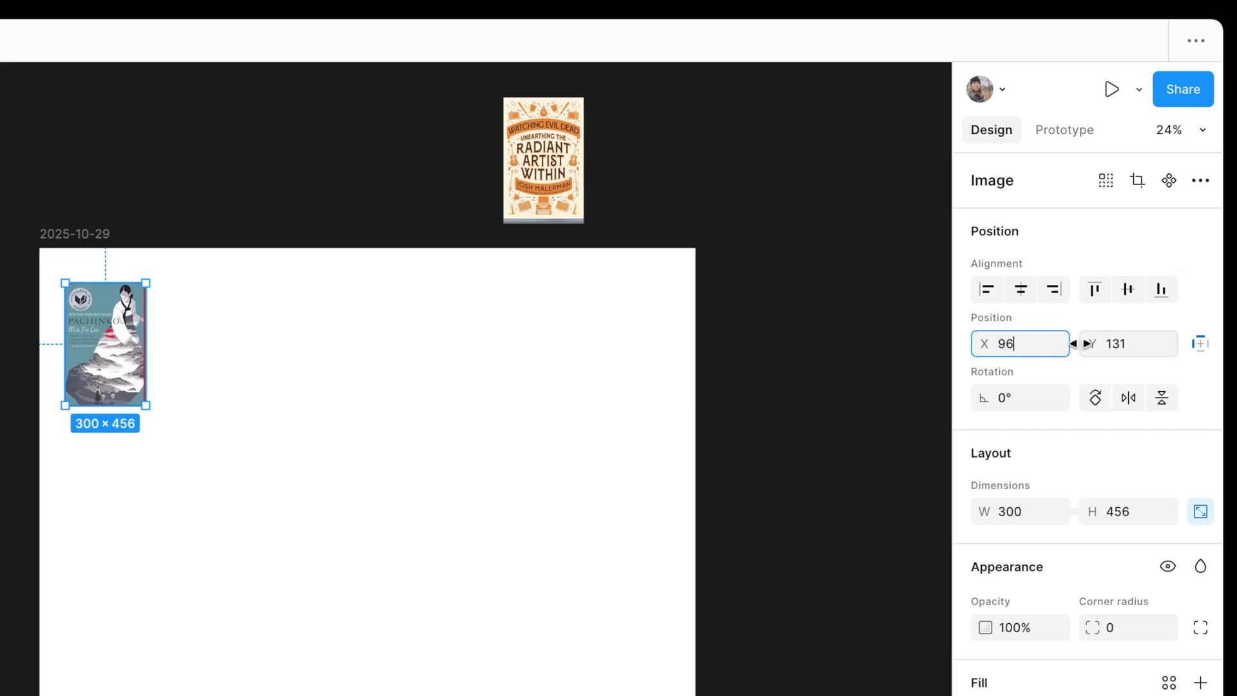
pyautogui.write('+1800')
pyautogui.press('Return')
# - Distribute the seven covers' horizontal spacing evenly and align them along their bottom edges
pyautogui.moveTo(13, 267); pyautogui.dragTo(647, 442)
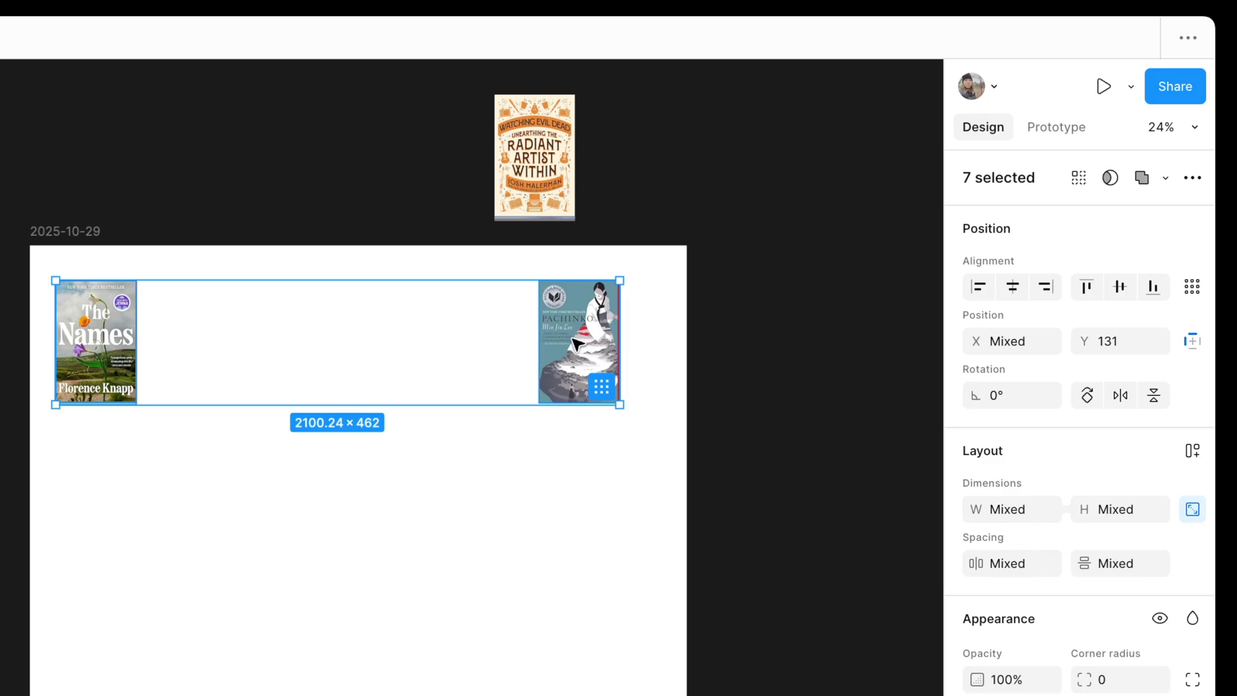
pyautogui.click(1192, 288)
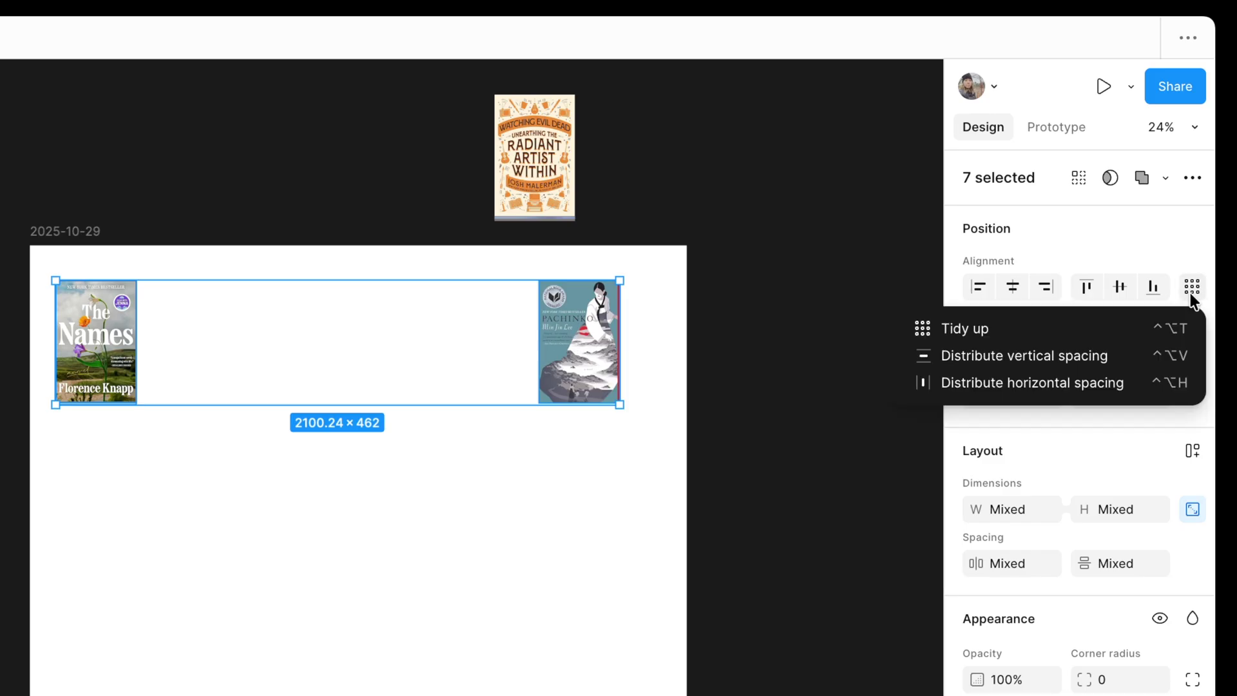
pyautogui.click(1050, 382)
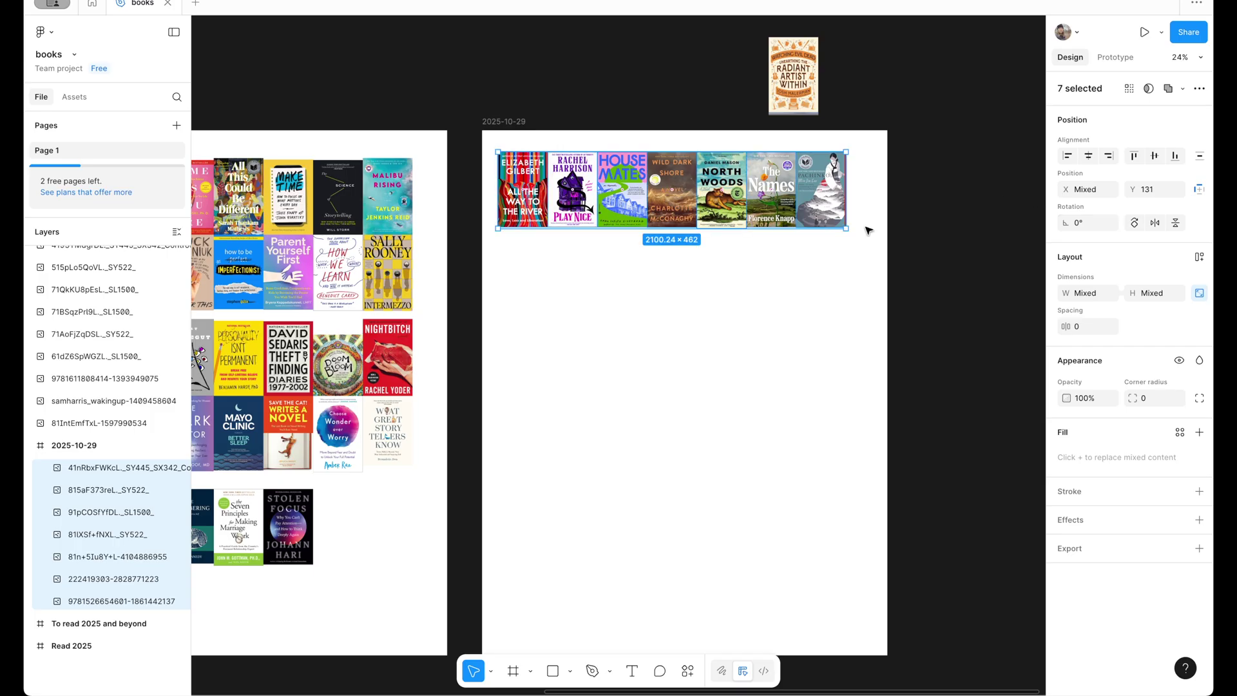
pyautogui.click(1154, 155)
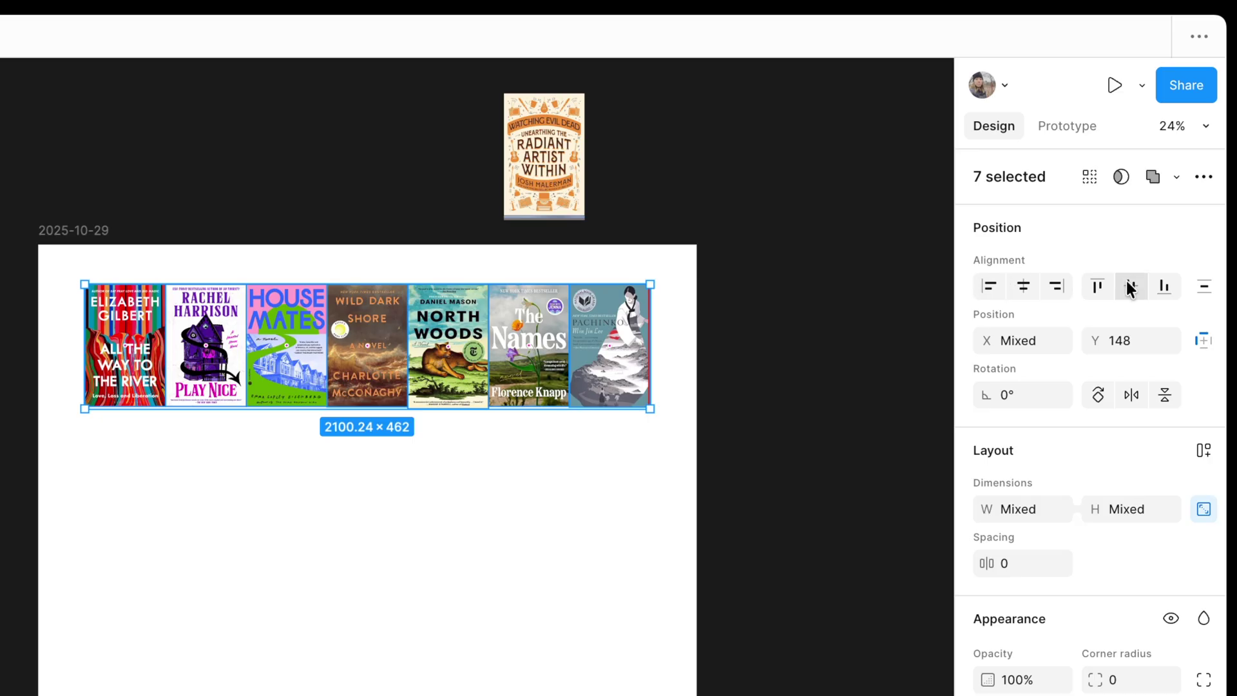
pyautogui.click(1160, 293)
pyautogui.click(747, 397)
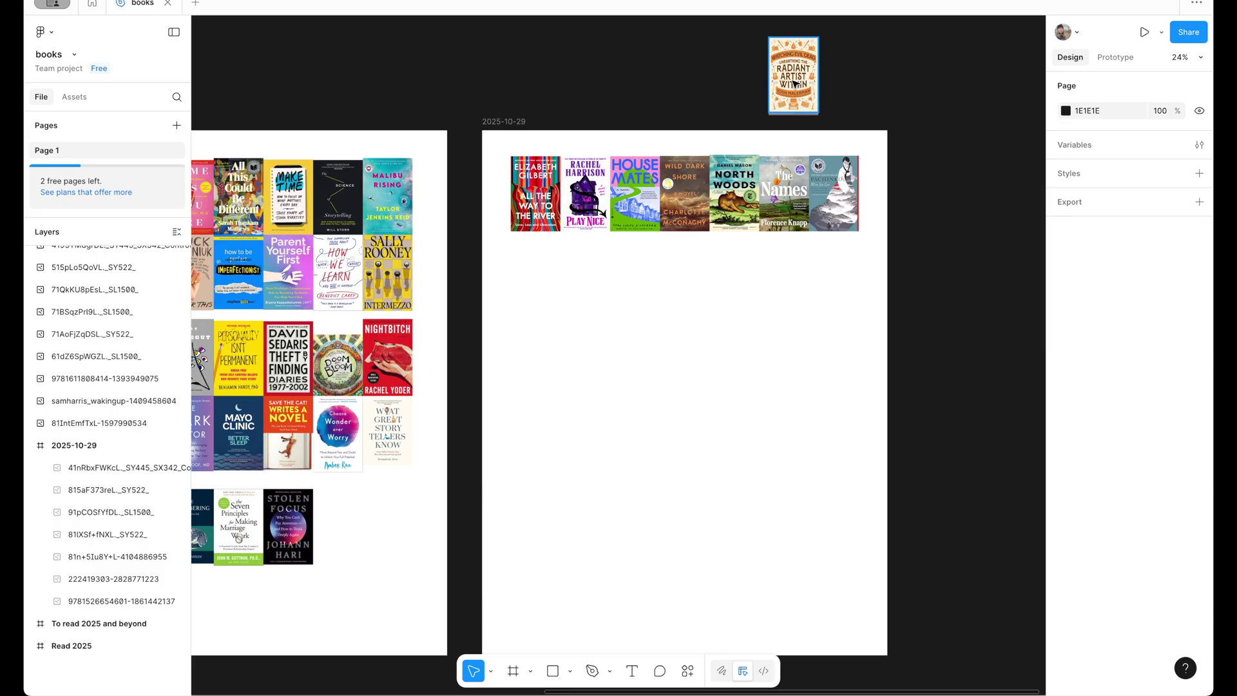
# - Drop the seven loose covers into the frame and nudge them beneath the first top-row cover
pyautogui.click(795, 84)
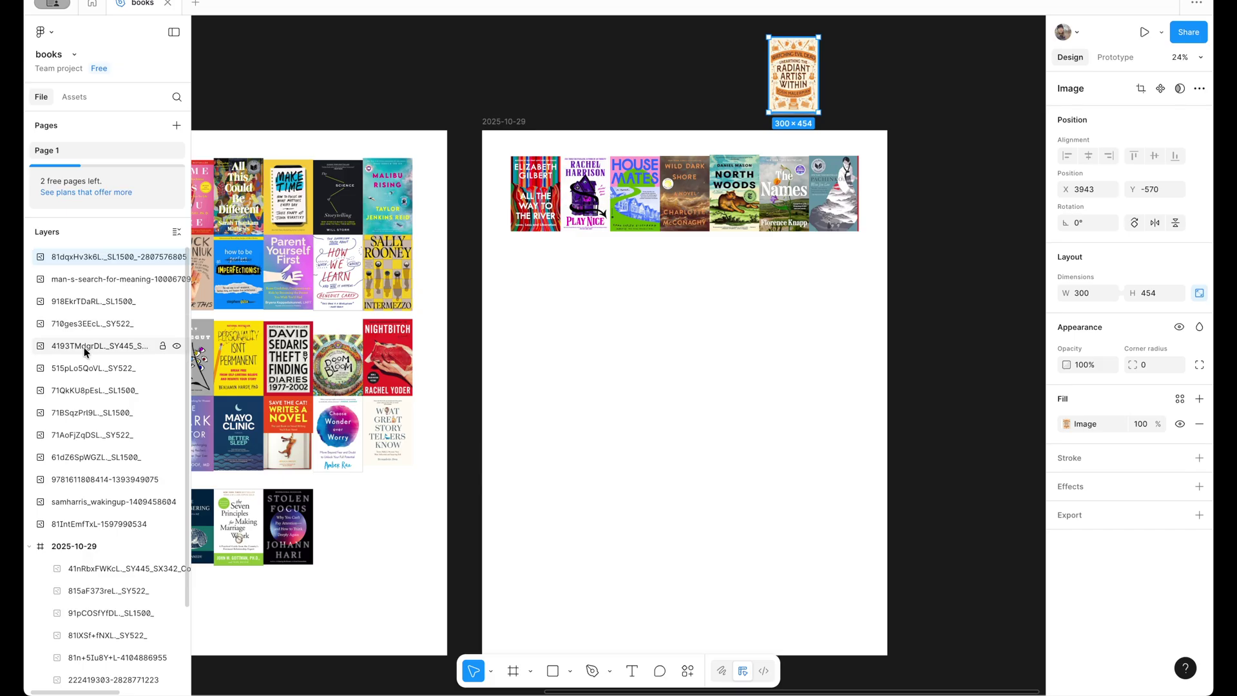
pyautogui.keyDown('shift'); pyautogui.click(92, 391); pyautogui.keyUp('shift')
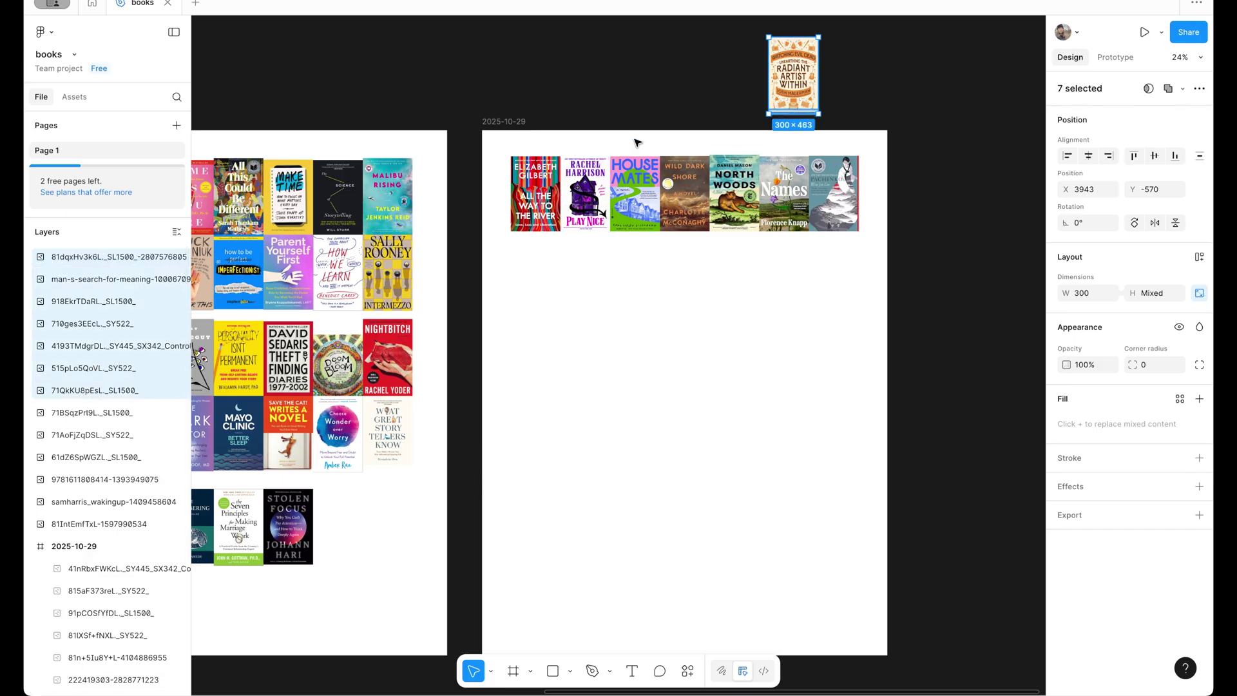
pyautogui.moveTo(782, 62); pyautogui.dragTo(523, 264)
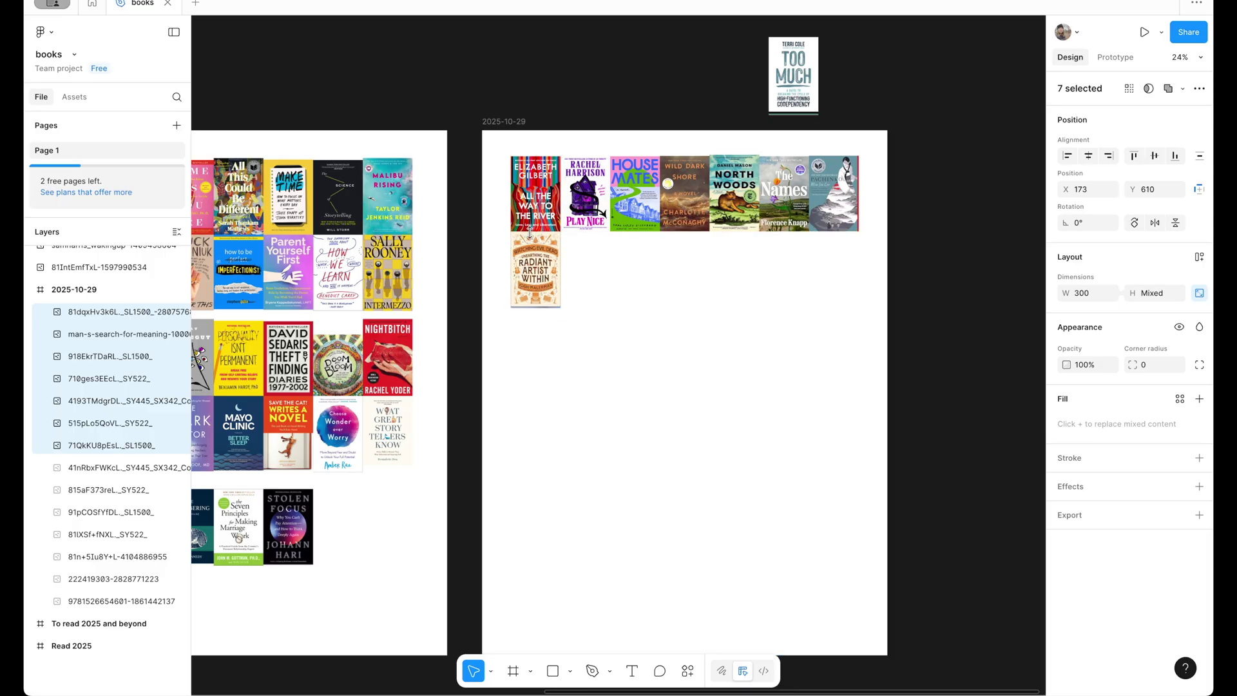
pyautogui.hotkey('shift', '2')
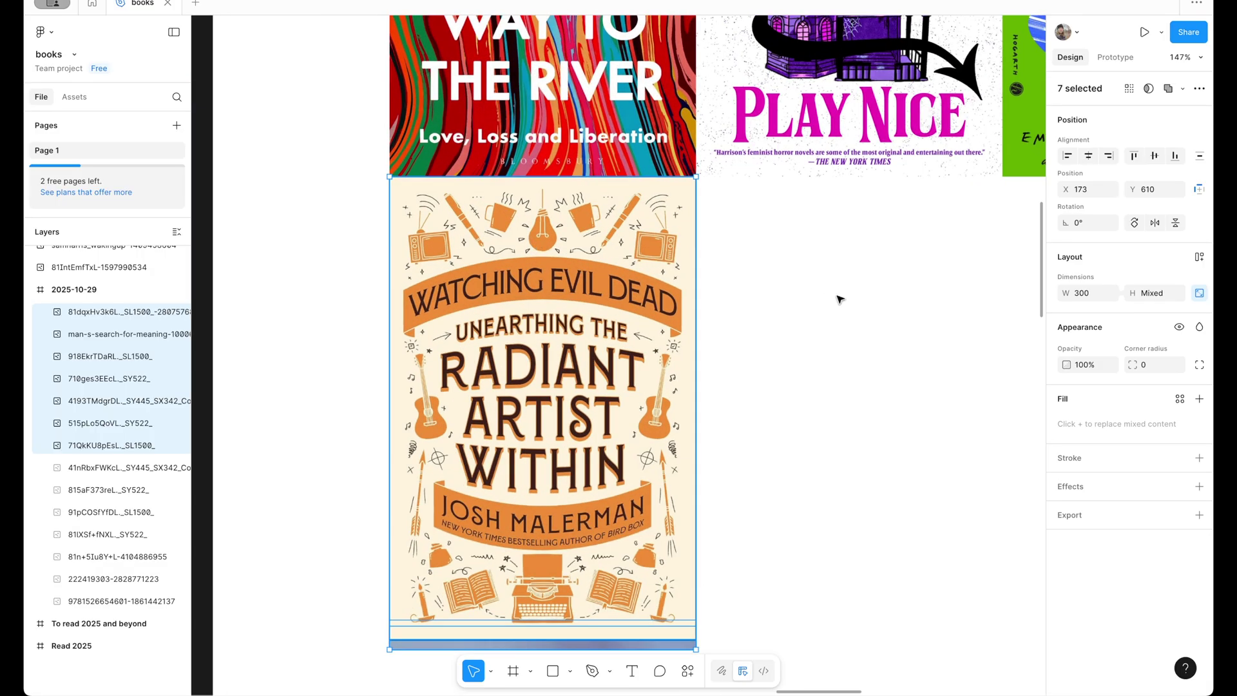
pyautogui.click(839, 300)
pyautogui.moveTo(751, 630); pyautogui.dragTo(329, 442)
pyautogui.moveTo(519, 271)
pyautogui.mouseDown()
pyautogui.moveTo(519, 289)
pyautogui.moveTo(516, 272)
pyautogui.mouseUp()
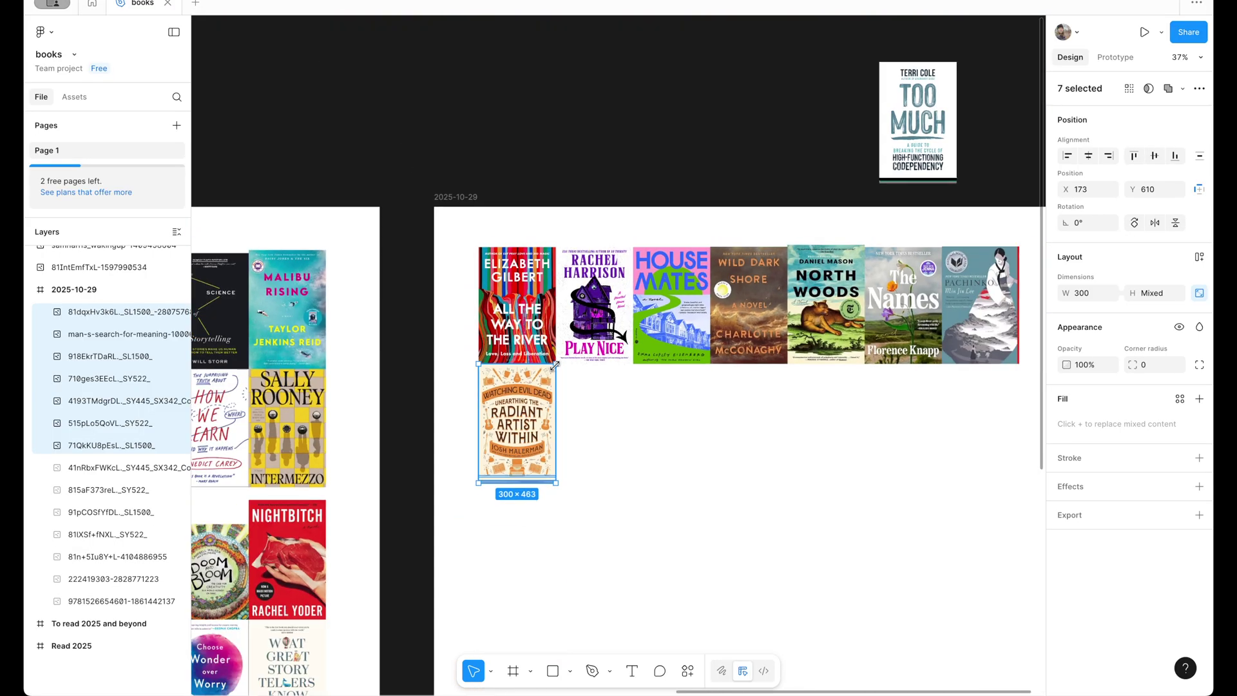
pyautogui.scroll(-3, 681, 439)
# - Shift the Radiant Artist Within cover 1800 px right and evenly distribute the seven second-row covers
pyautogui.click(682, 439)
pyautogui.click(451, 330)
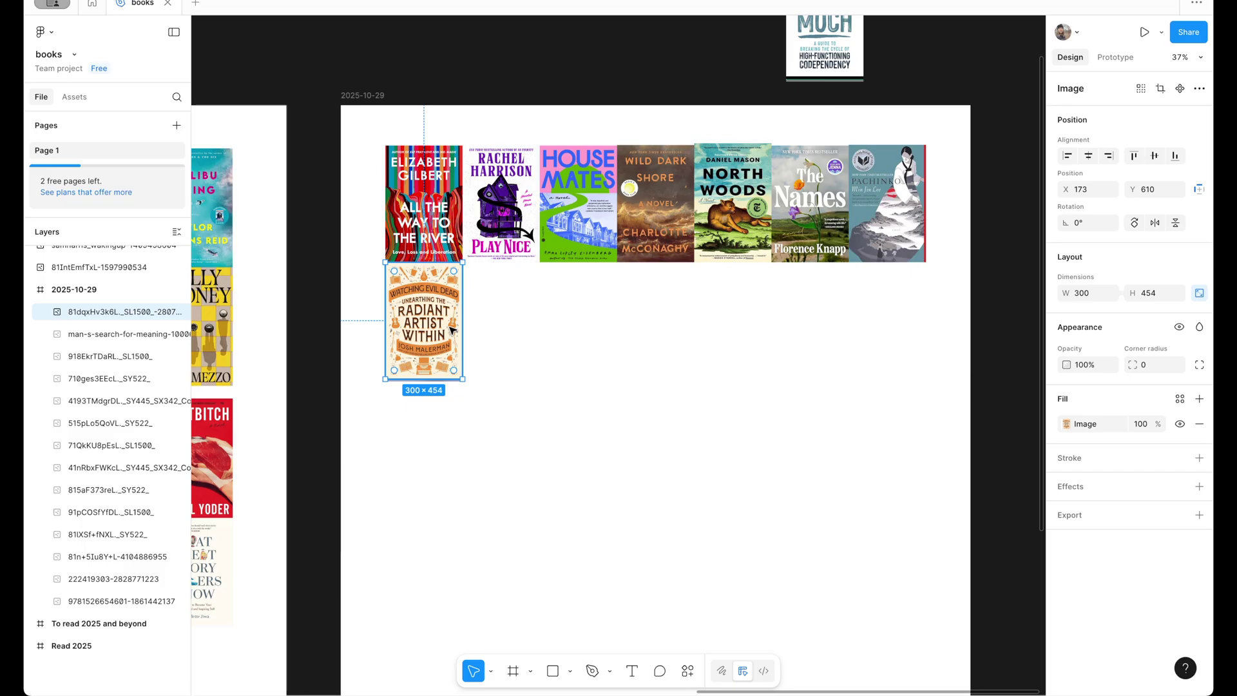
pyautogui.click(1094, 189)
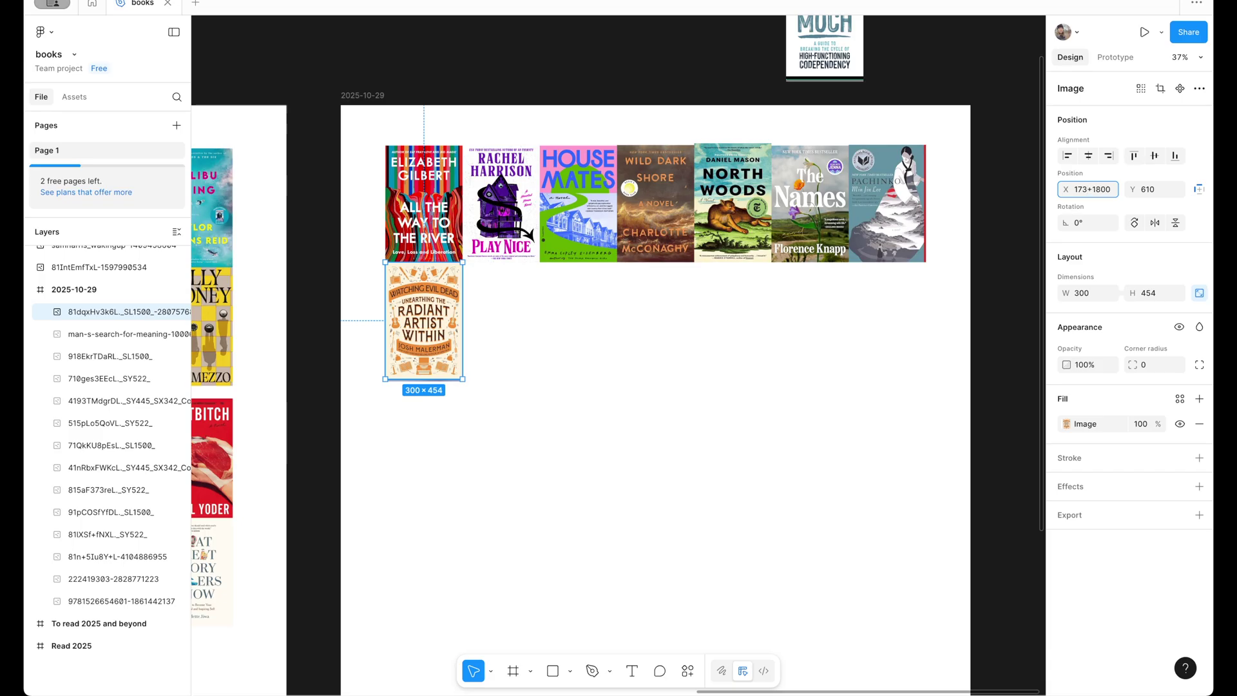
pyautogui.press('Return')
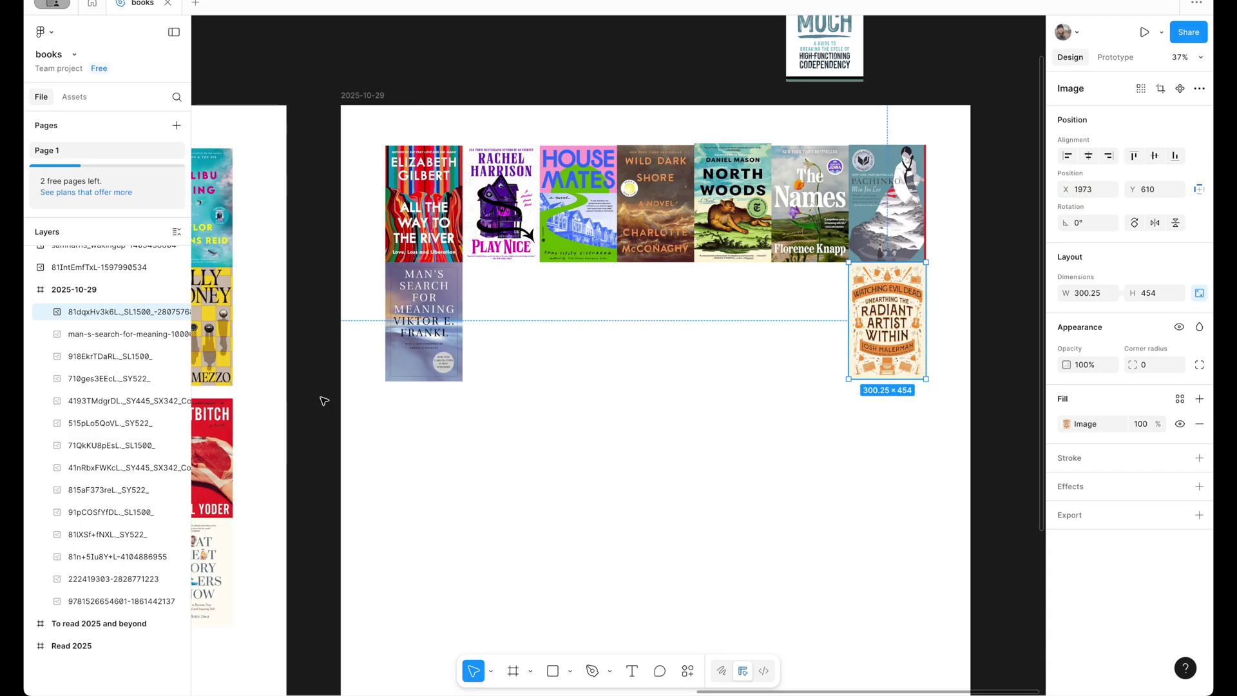
pyautogui.moveTo(322, 398); pyautogui.dragTo(1006, 314)
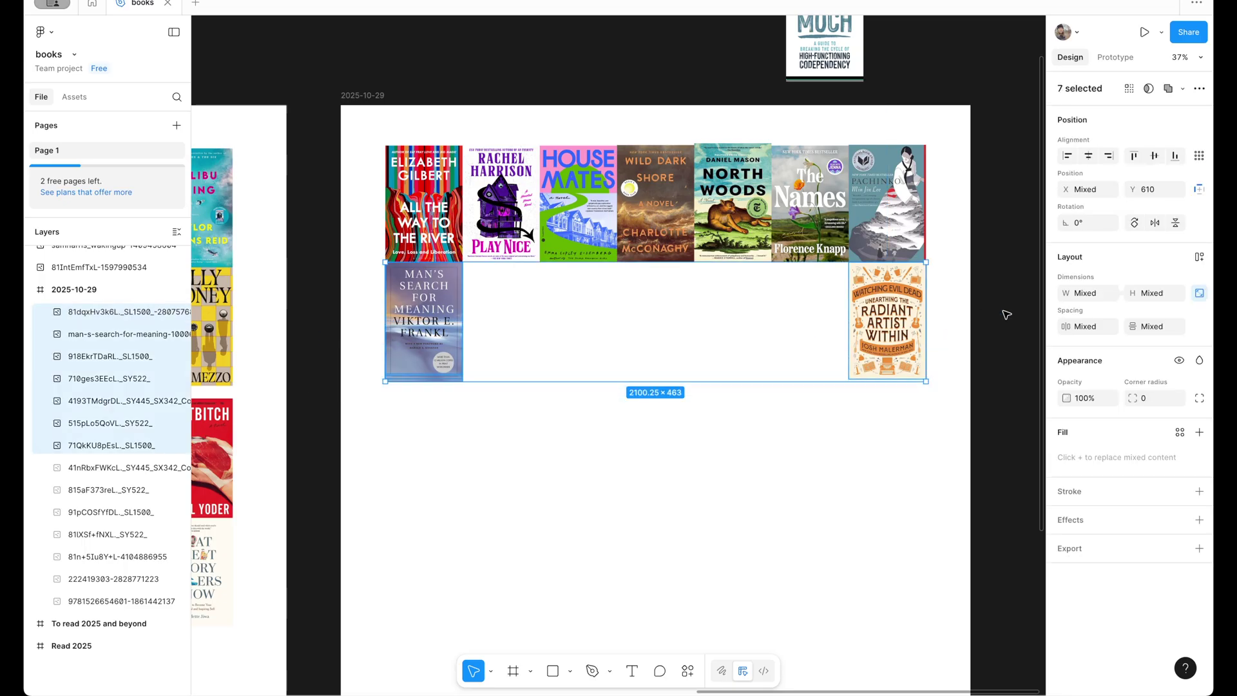
pyautogui.click(1203, 160)
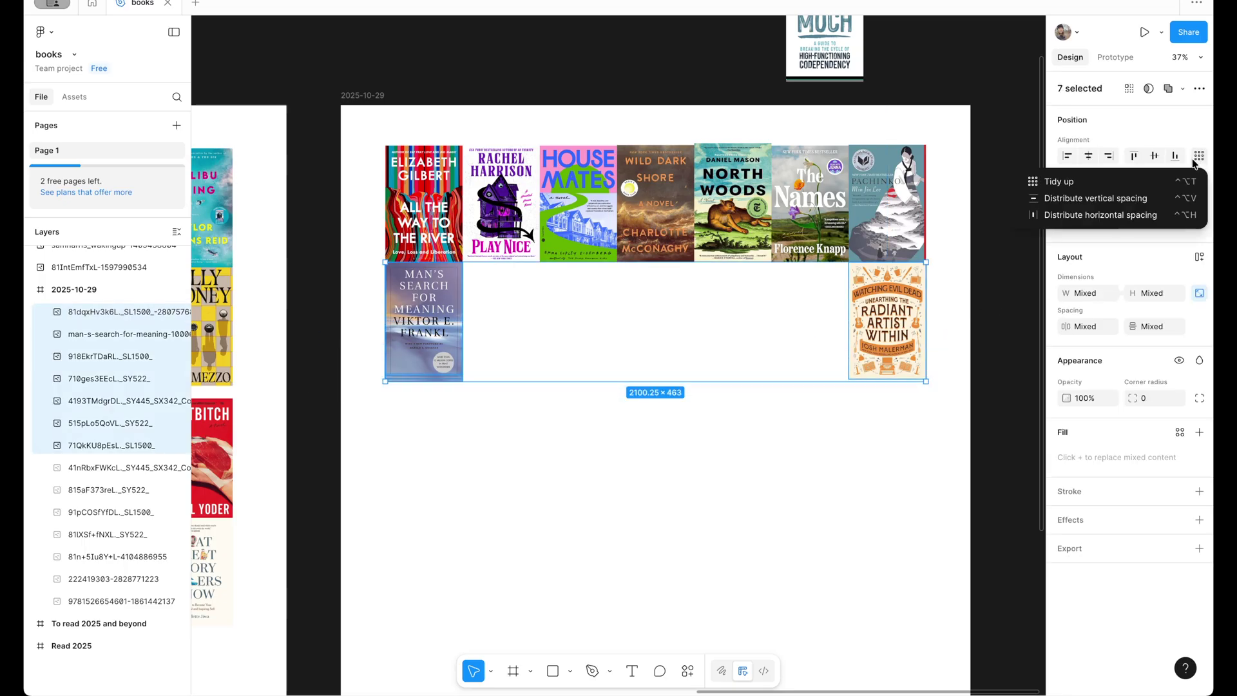
pyautogui.click(1063, 217)
pyautogui.click(982, 301)
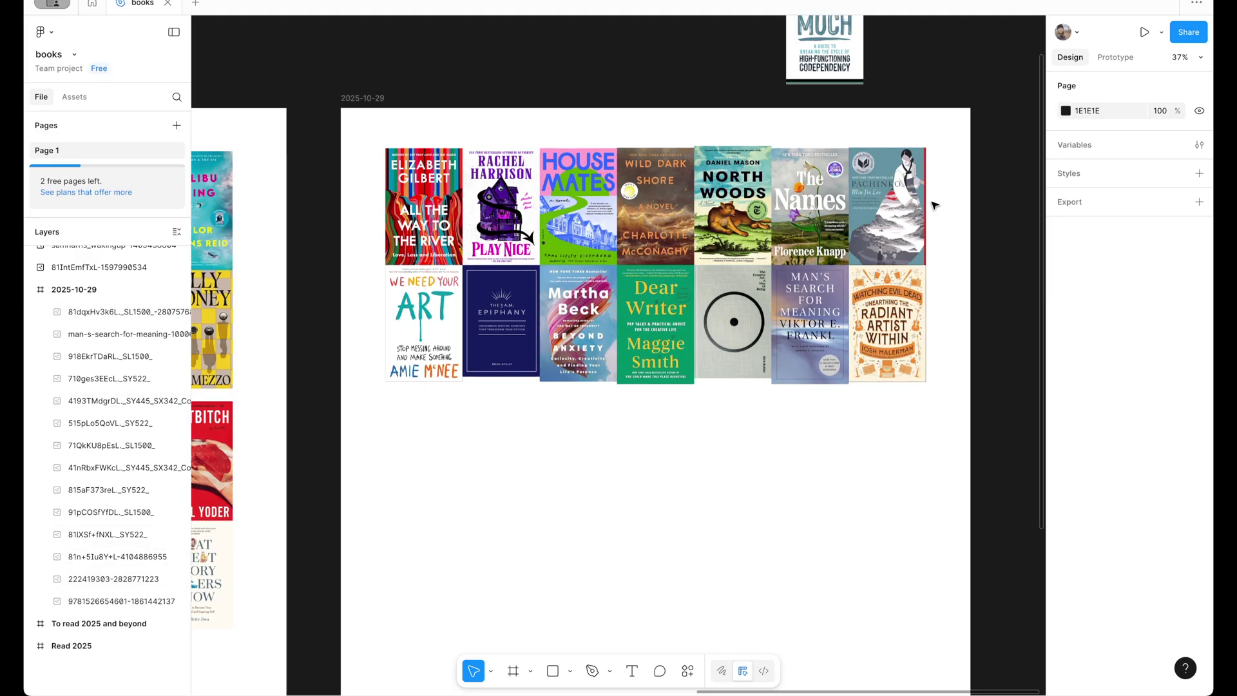
pyautogui.scroll(2, 933, 202)
# - Move the six remaining covers, including Too Much, into the frame below the second row
pyautogui.scroll(1, 938, 116)
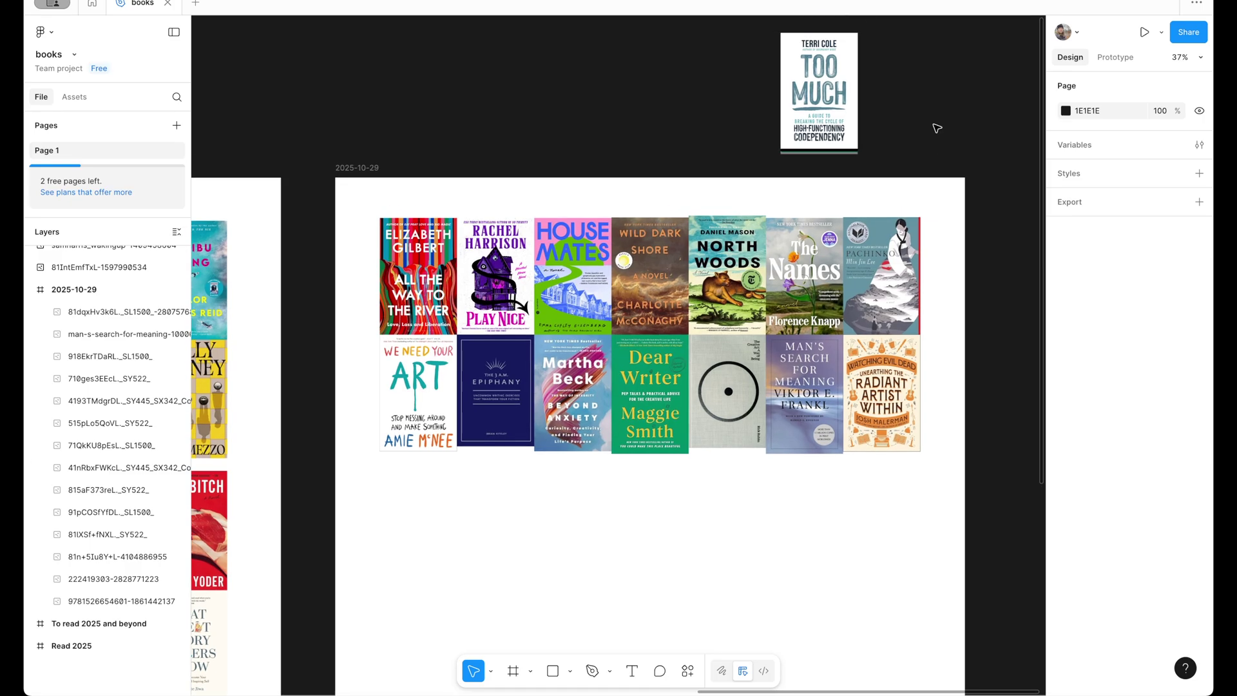
pyautogui.click(844, 110)
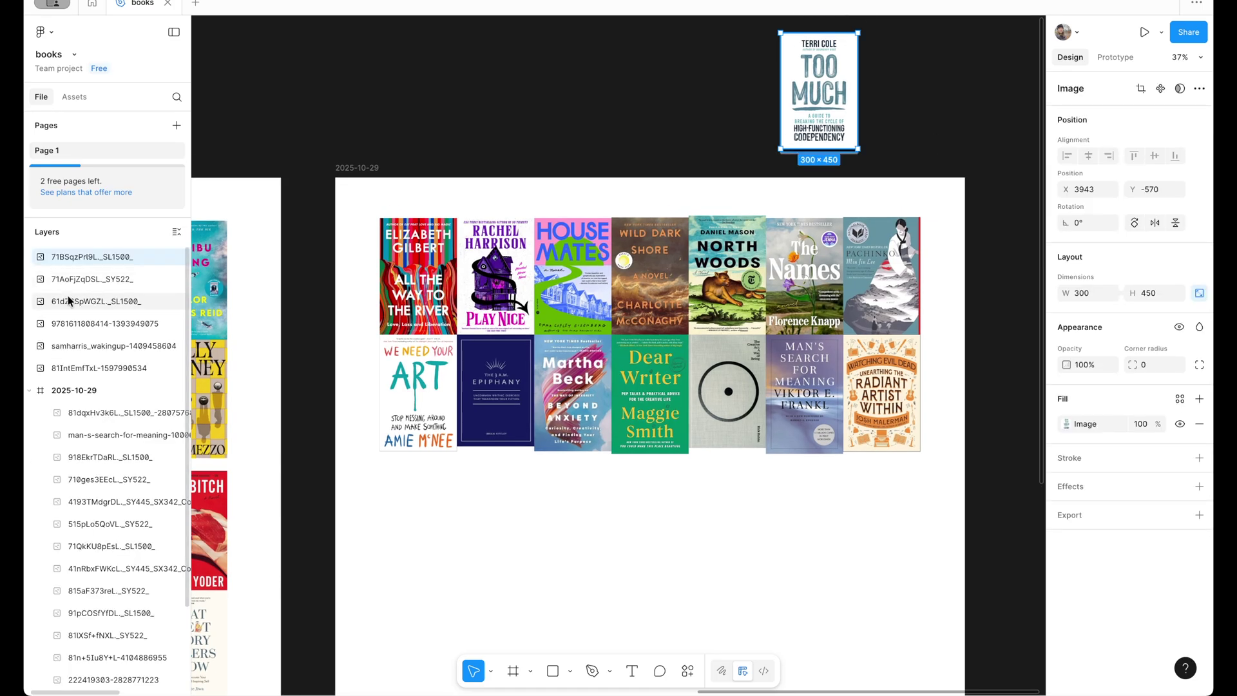
pyautogui.keyDown('shift'); pyautogui.click(59, 361); pyautogui.keyUp('shift')
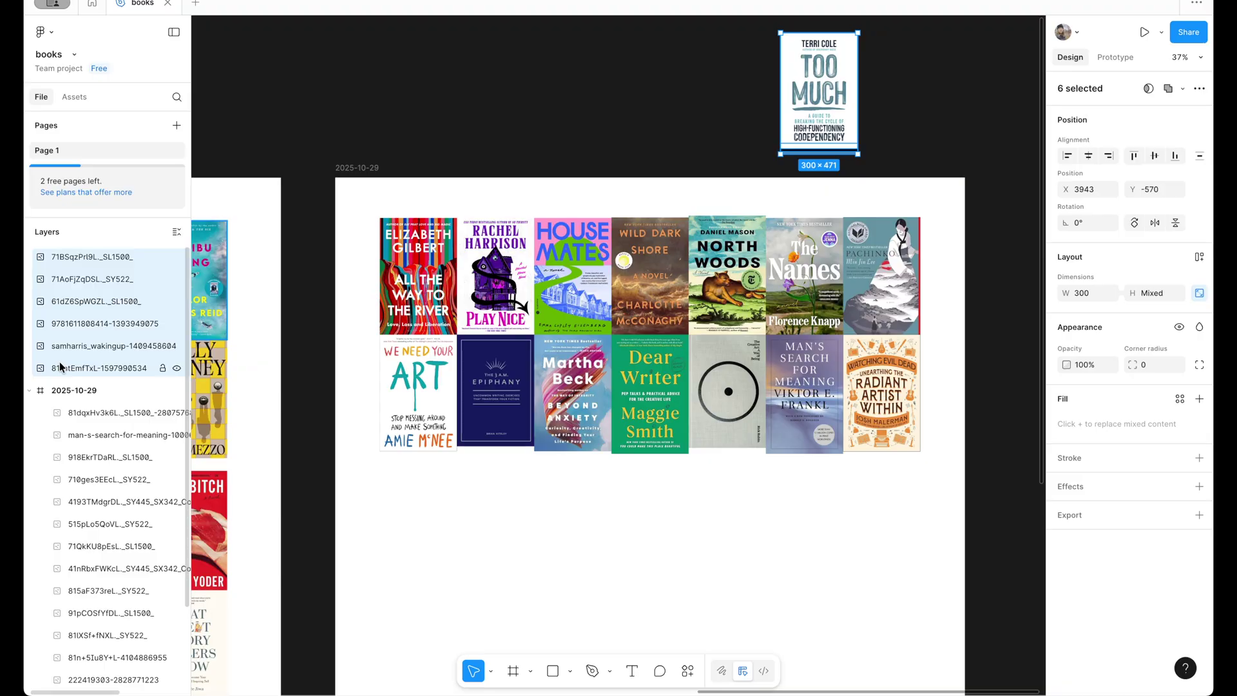
pyautogui.hscroll(-1, 754, 148)
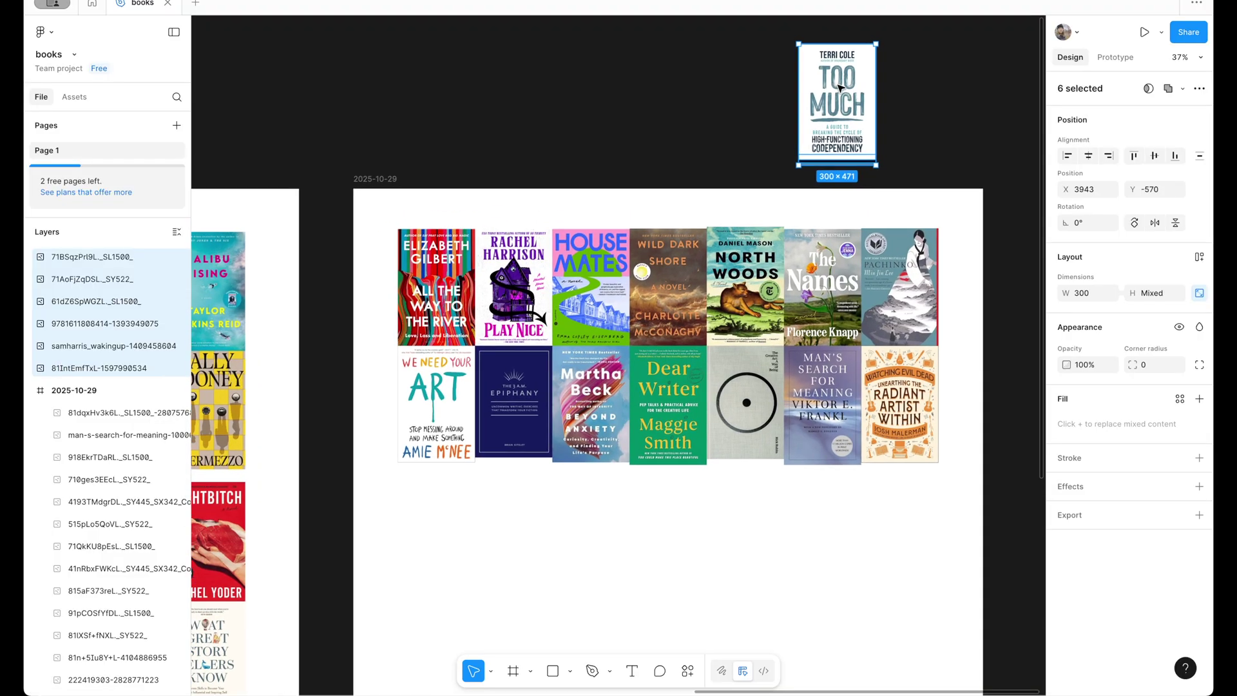
pyautogui.moveTo(840, 87); pyautogui.dragTo(438, 536)
pyautogui.click(520, 543)
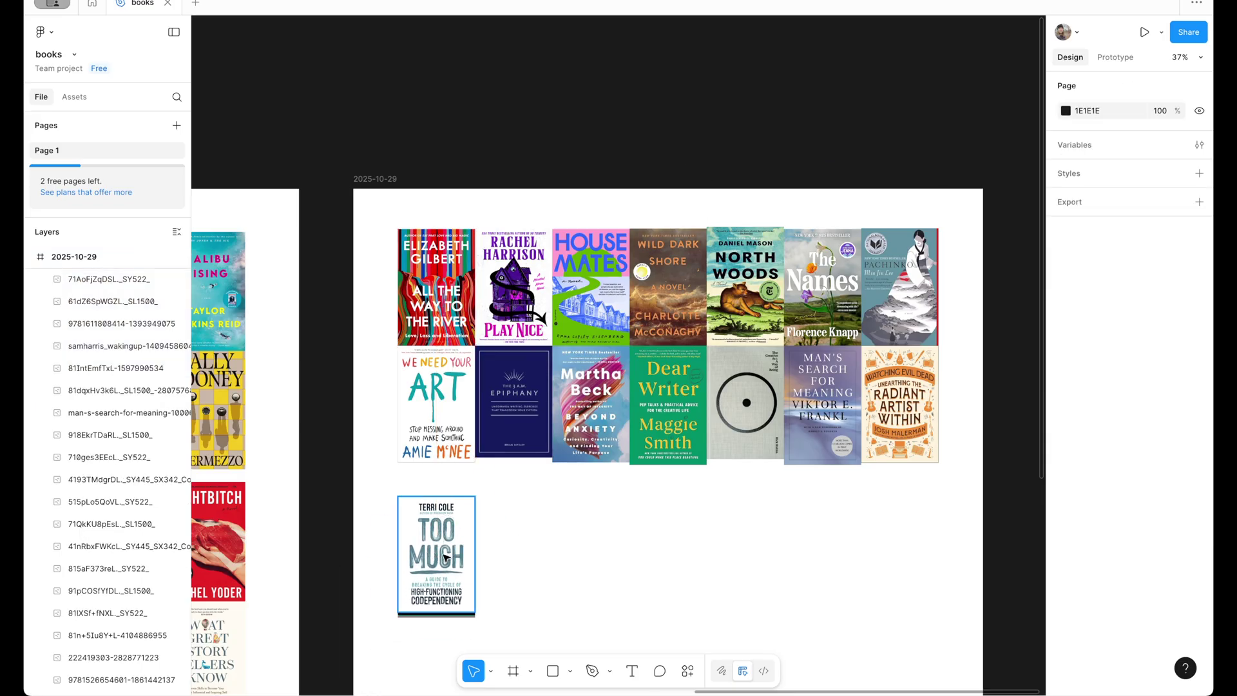
pyautogui.moveTo(320, 485); pyautogui.dragTo(515, 630)
pyautogui.click(477, 546)
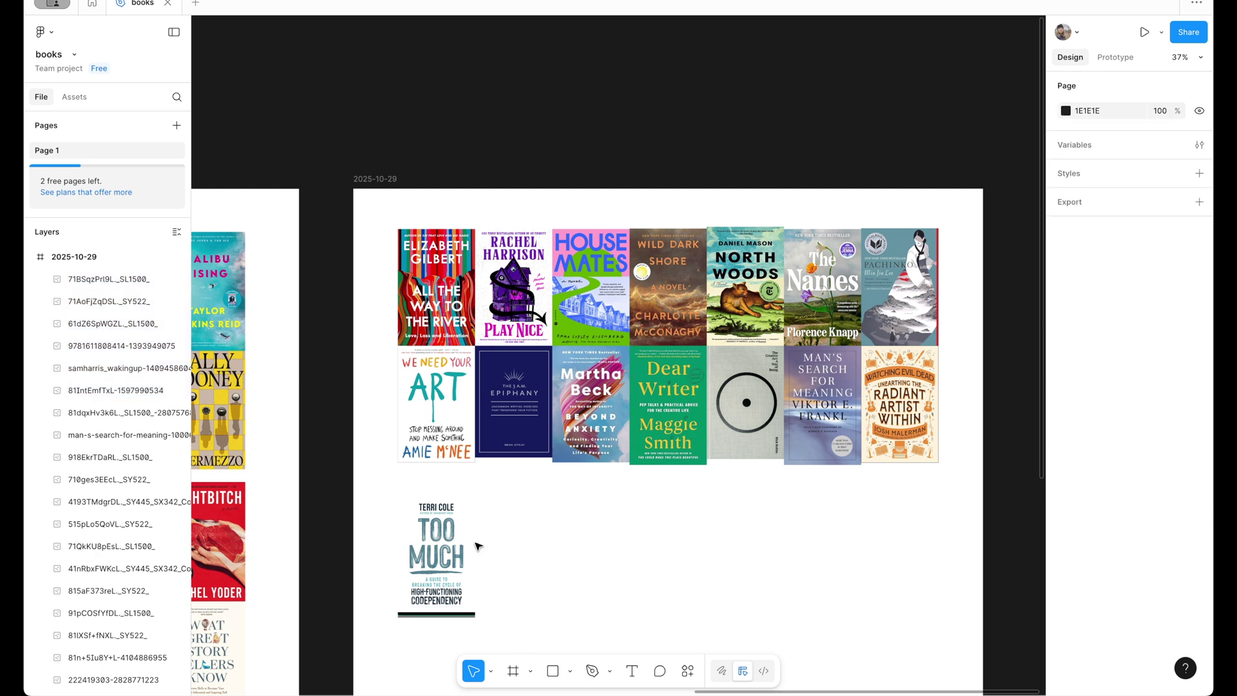
pyautogui.click(468, 546)
# - Shift Too Much's X by +1500 and evenly distribute the six third-row covers
pyautogui.click(1091, 189)
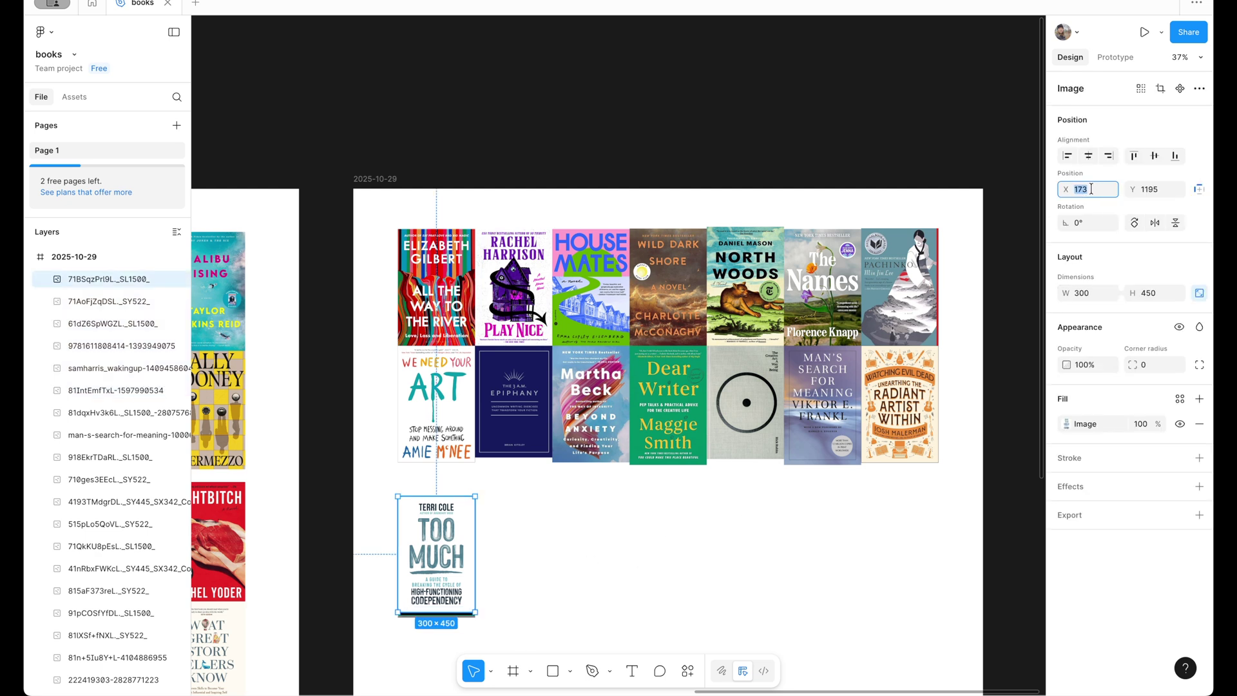
pyautogui.click(1092, 189)
pyautogui.write('+1500')
pyautogui.press('Return')
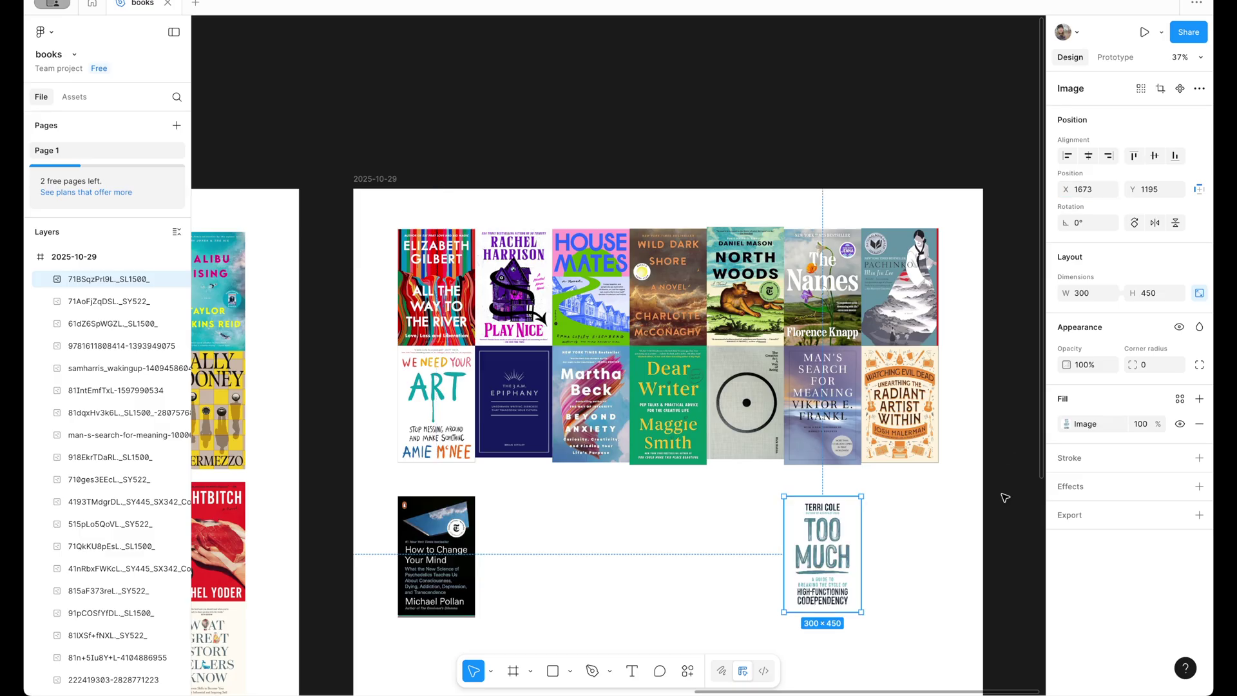
pyautogui.scroll(-5, 1007, 502)
pyautogui.click(334, 379)
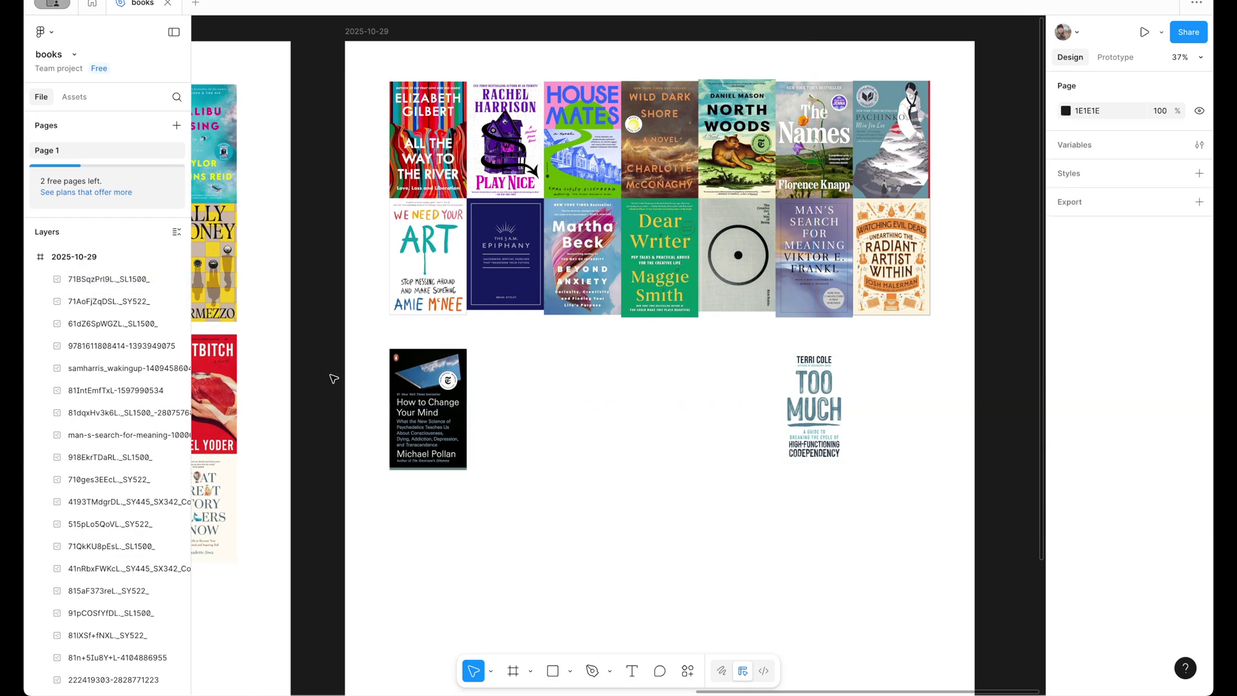
pyautogui.moveTo(325, 342); pyautogui.dragTo(903, 497)
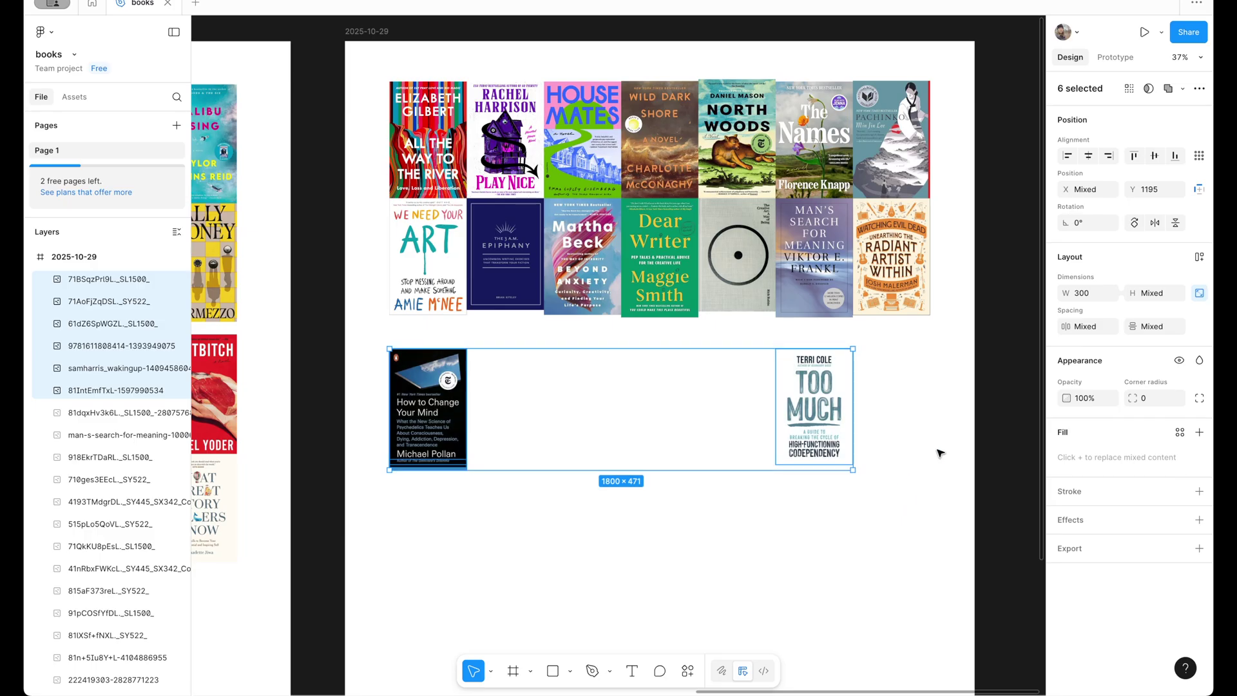
pyautogui.click(1199, 156)
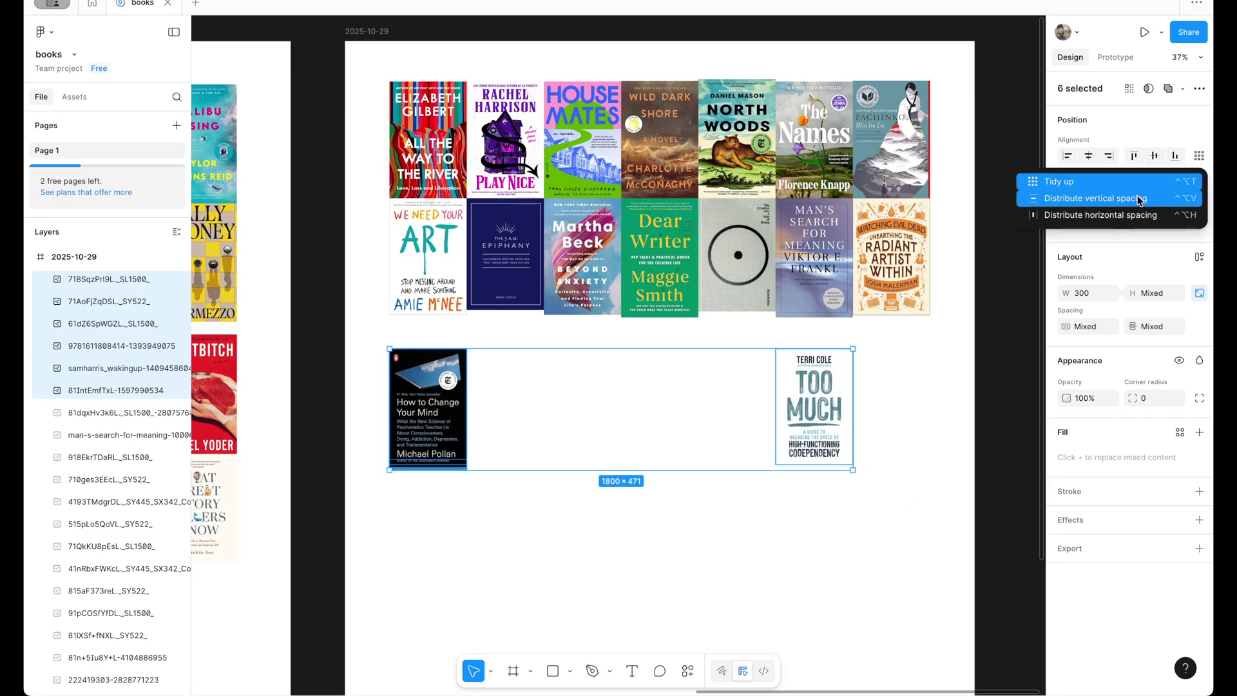
pyautogui.click(1106, 219)
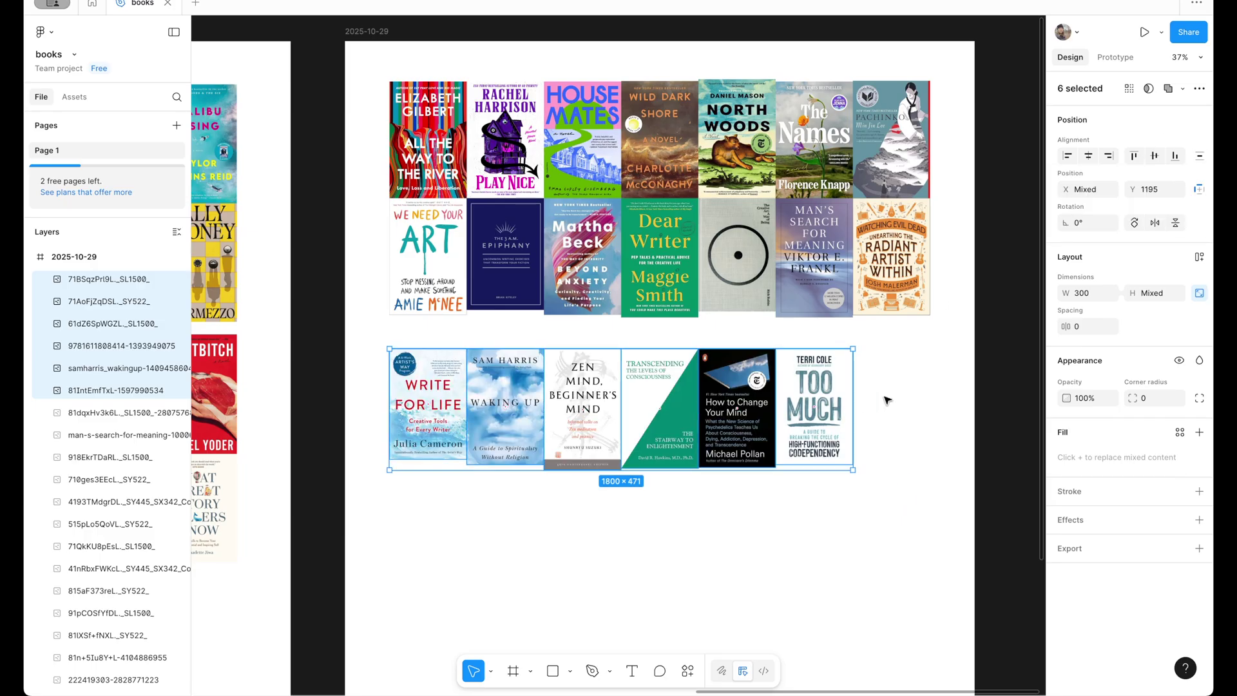
pyautogui.click(1008, 403)
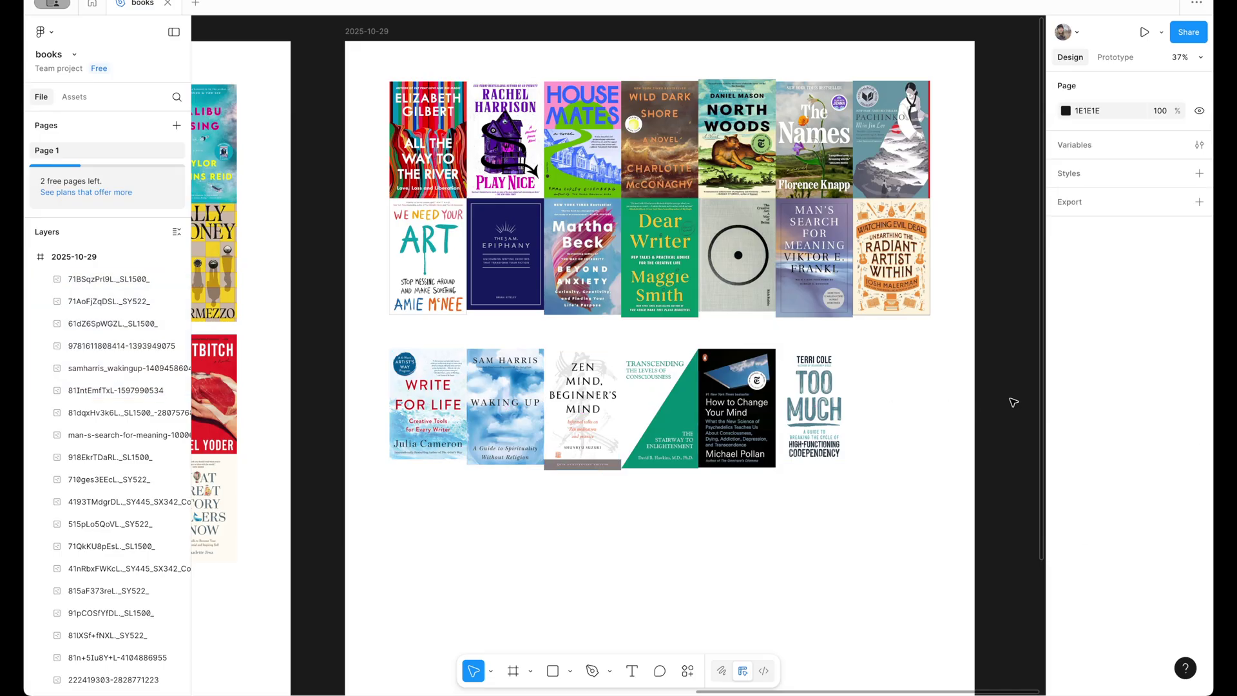
pyautogui.scroll(2, 968, 402)
pyautogui.hscroll(2, 968, 402)
# - Select the 2025-10-29 frame and collapse its layers so all three frames are listed
pyautogui.hscroll(1, 969, 402)
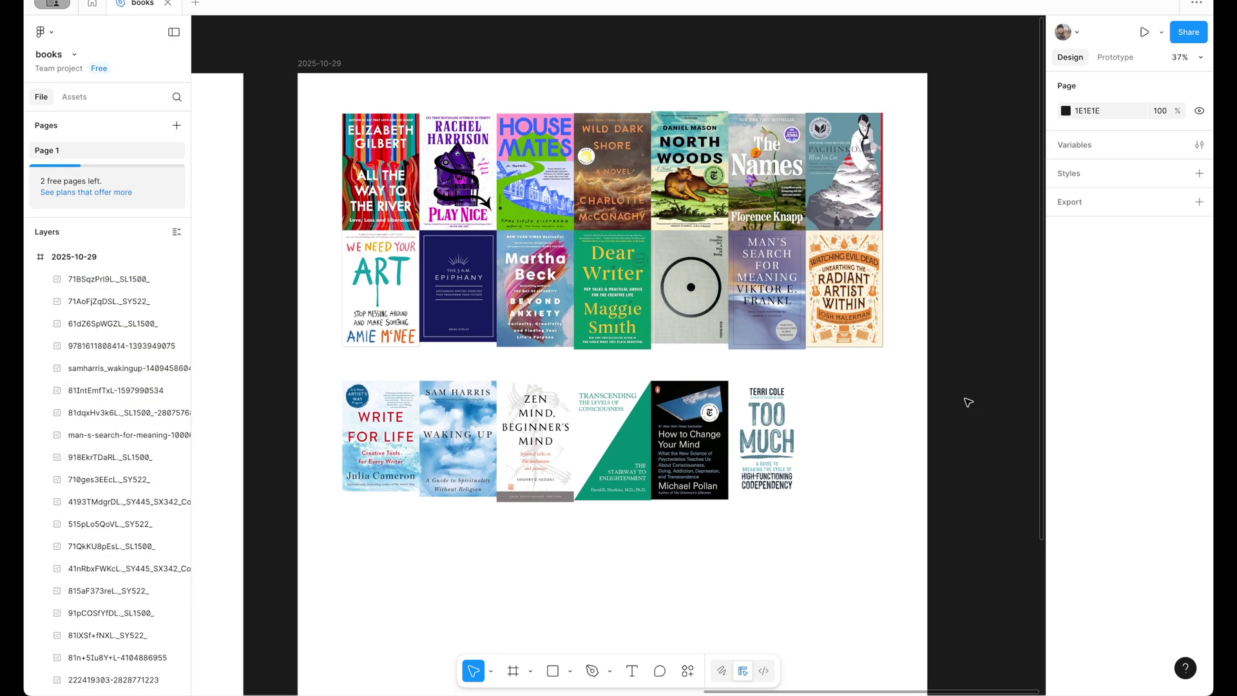
pyautogui.scroll(-3, 969, 402)
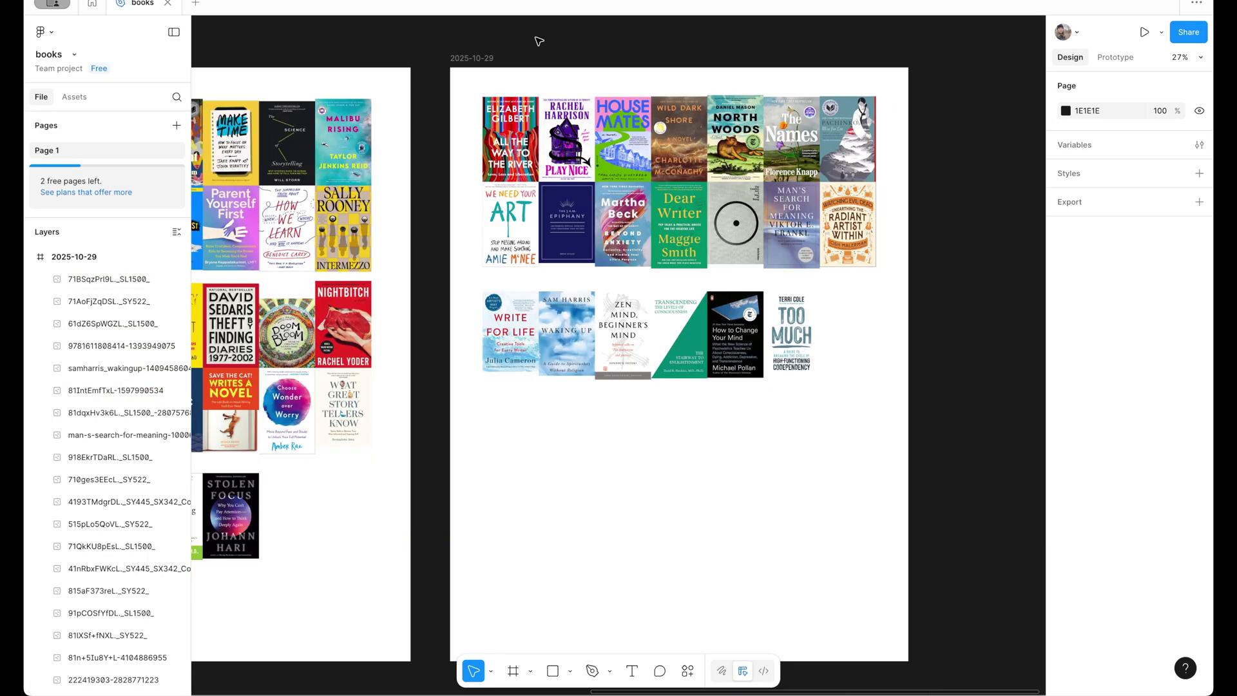
pyautogui.click(462, 60)
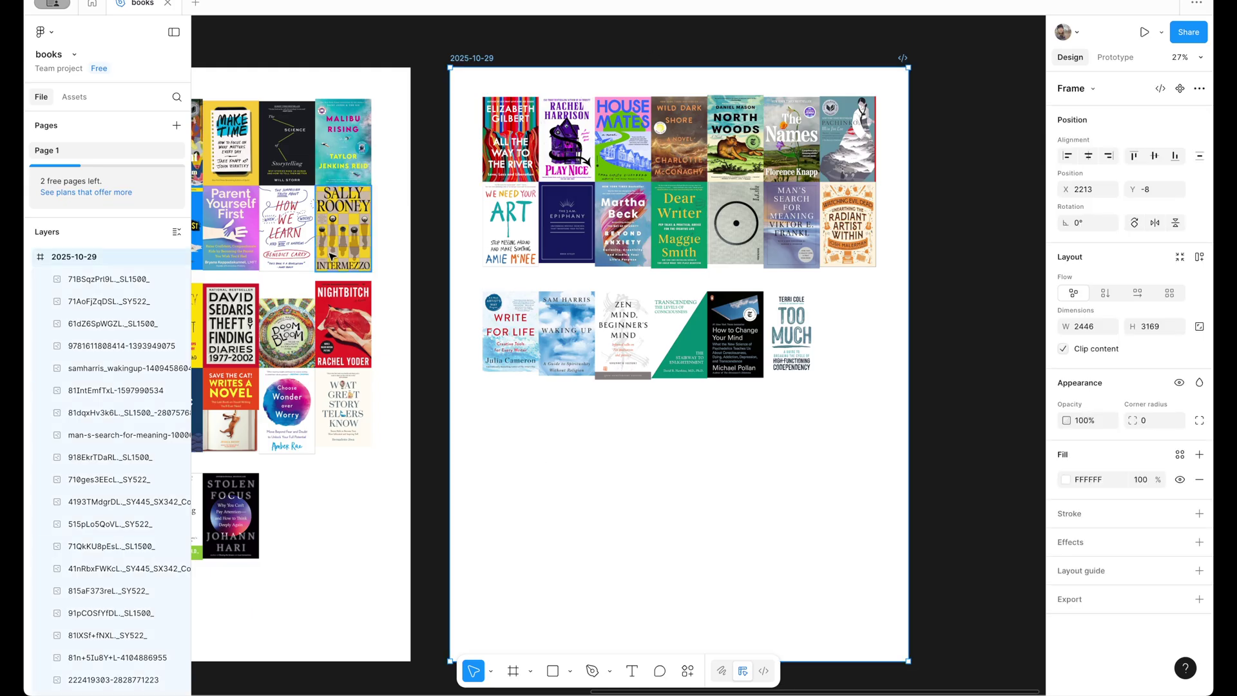
pyautogui.click(29, 258)
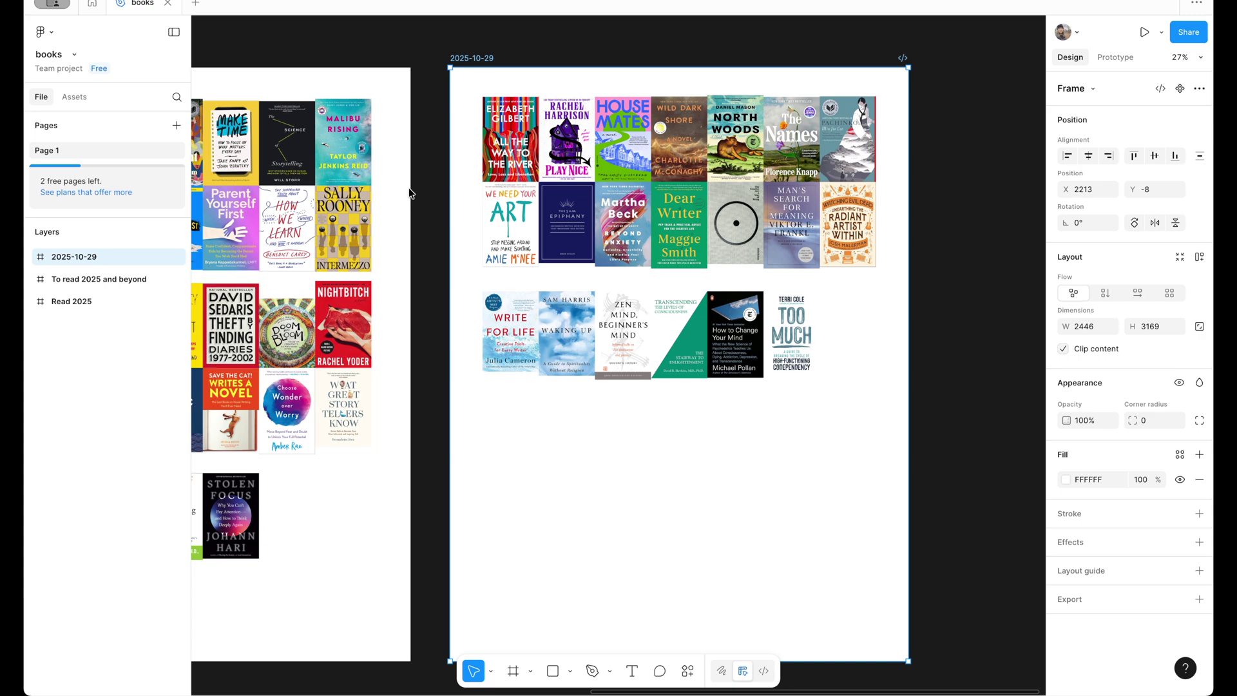
# - Add a 1x PNG export setting to the frame
pyautogui.keyDown('ctrl'); pyautogui.scroll(-5, 409, 193); pyautogui.keyUp('ctrl')
pyautogui.hscroll(-5, 451, 161)
pyautogui.hscroll(3, 533, 119)
pyautogui.scroll(2, 533, 119)
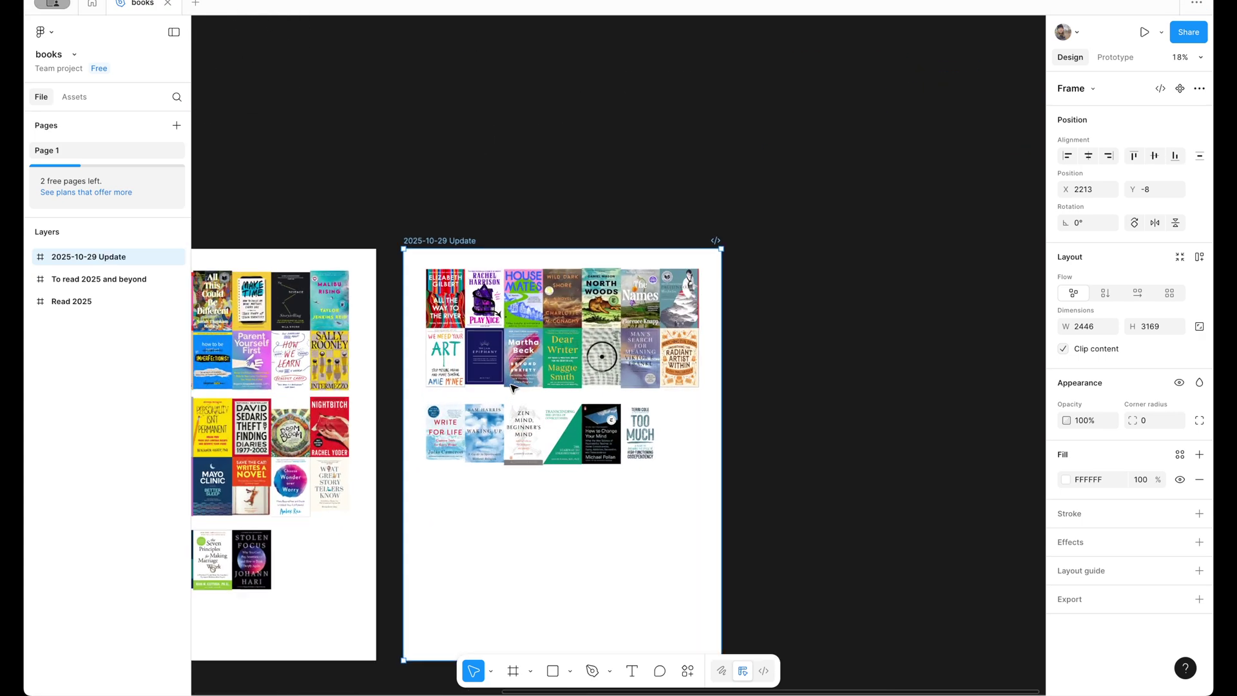
pyautogui.keyDown('ctrl'); pyautogui.scroll(5, 512, 387); pyautogui.keyUp('ctrl')
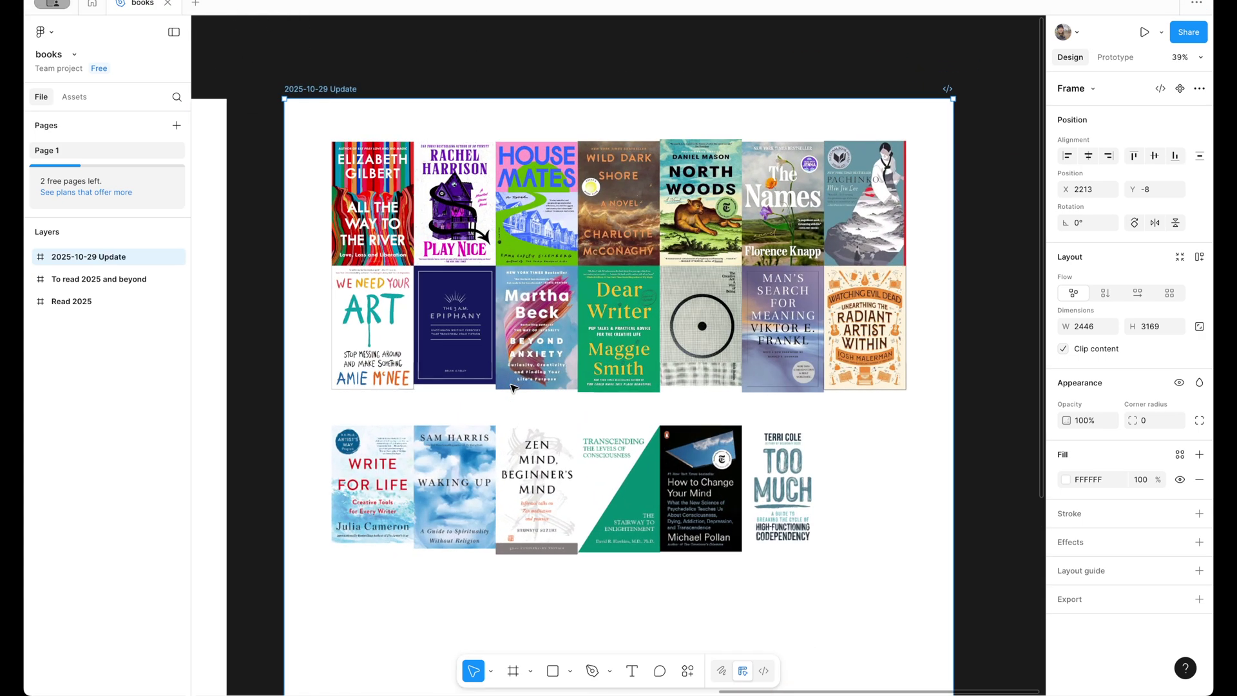
pyautogui.hscroll(2, 513, 387)
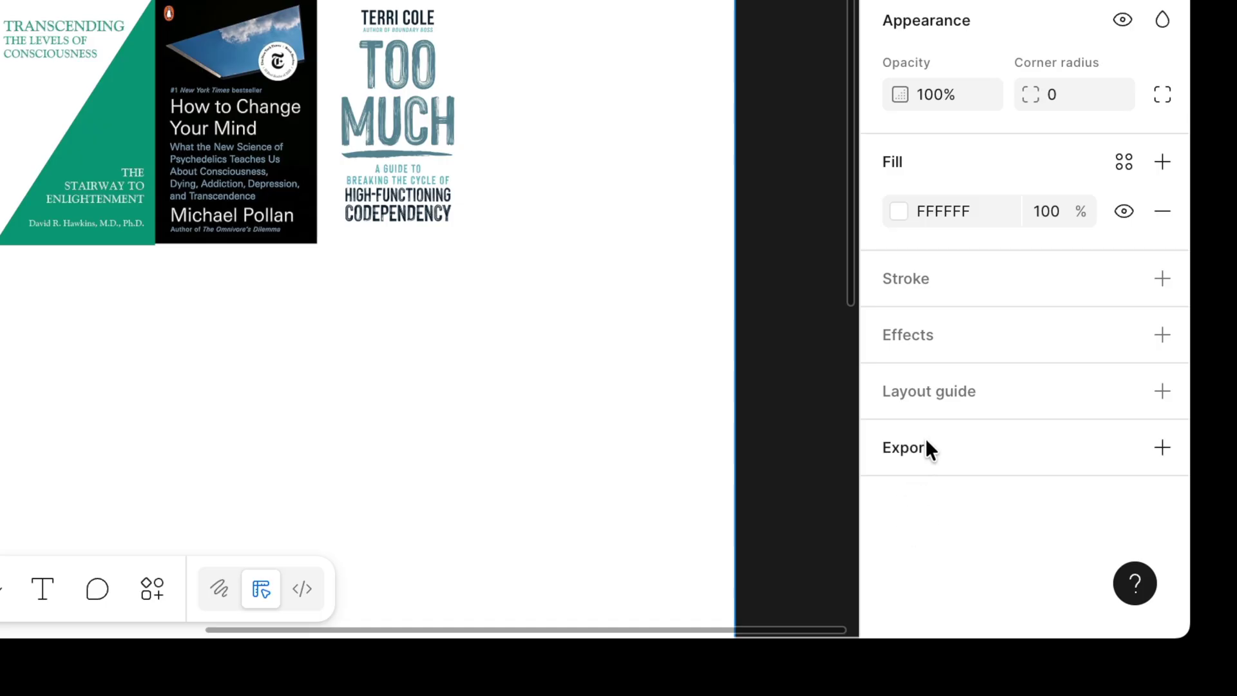
pyautogui.click(927, 448)
# - Switch the export format to PDF and save '2025-10-29 Update.pdf' to the Desktop
pyautogui.scroll(-2, 927, 448)
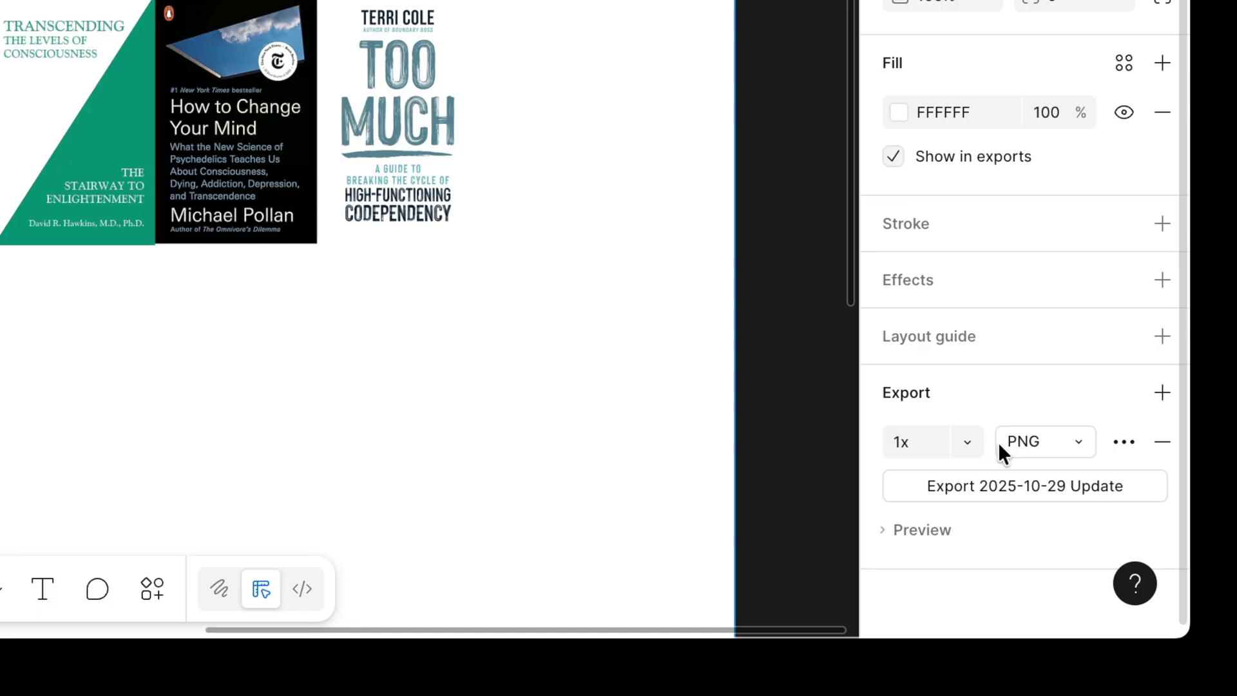
pyautogui.click(1075, 441)
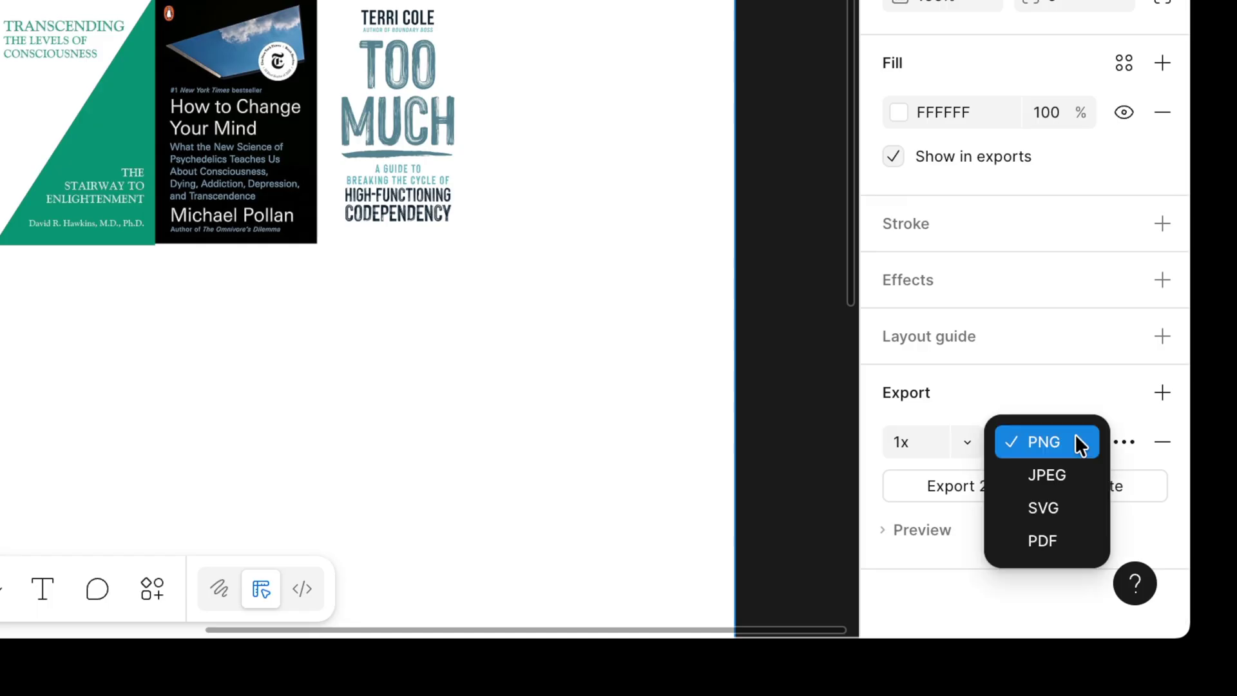
pyautogui.click(1058, 542)
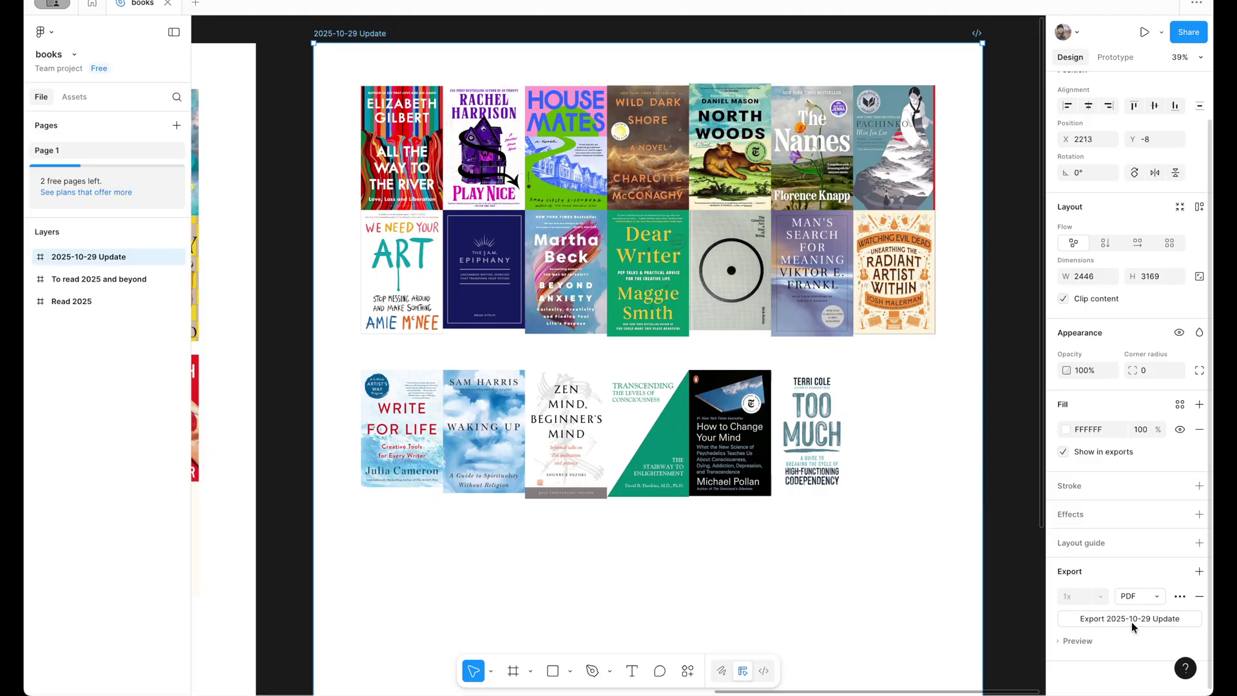
pyautogui.click(1132, 623)
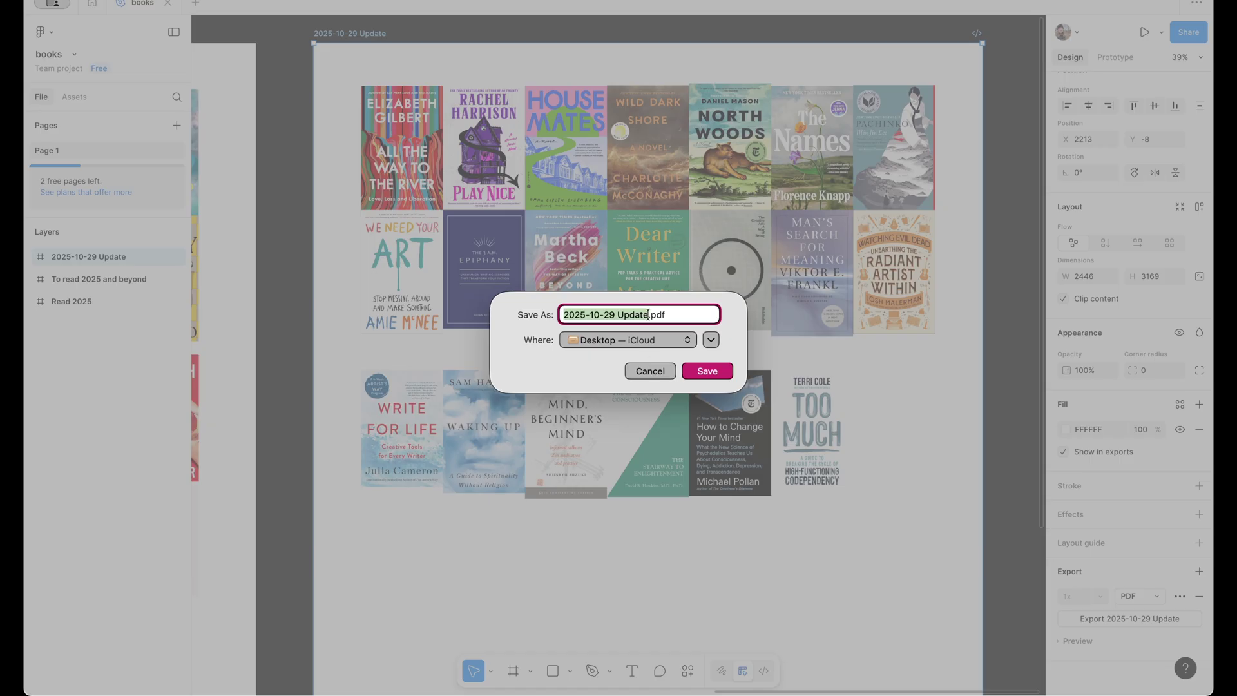
pyautogui.click(721, 375)
pyautogui.hotkey('ctrl', 'Left')
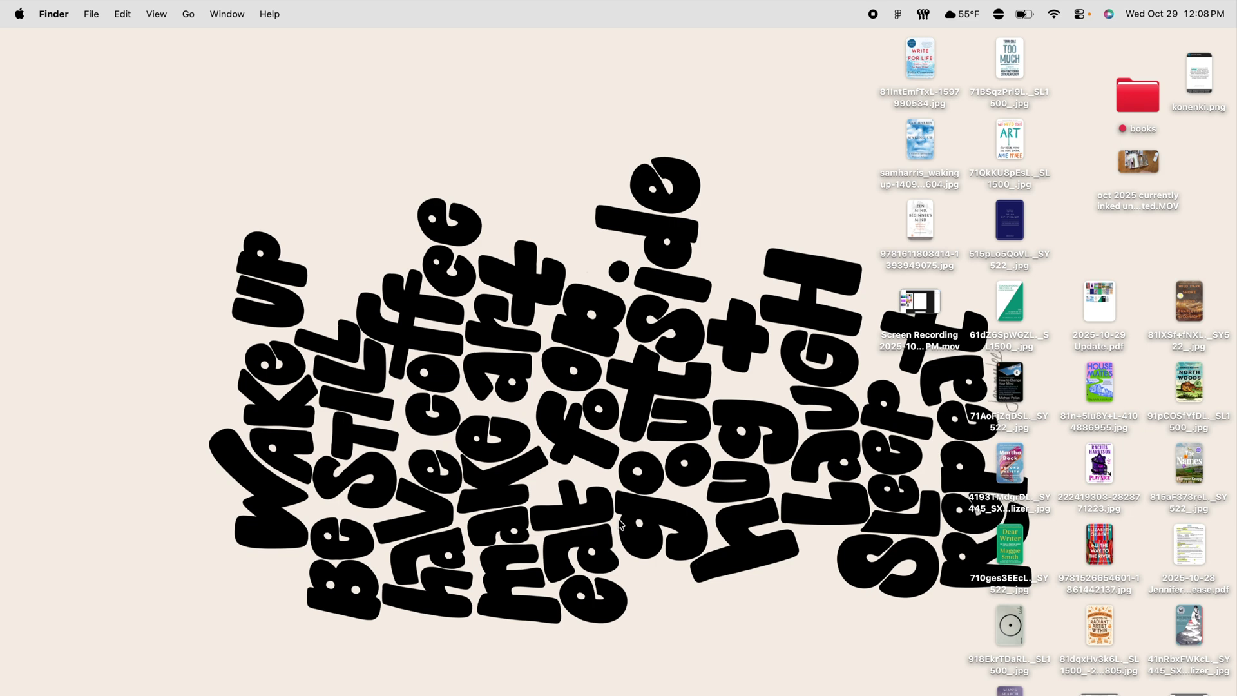
# - Load '2025-10-29 Update.pdf' into Canon PRINT's Document Print and bring up its print dialog
pyautogui.press('super+space')
pyautogui.write('print')
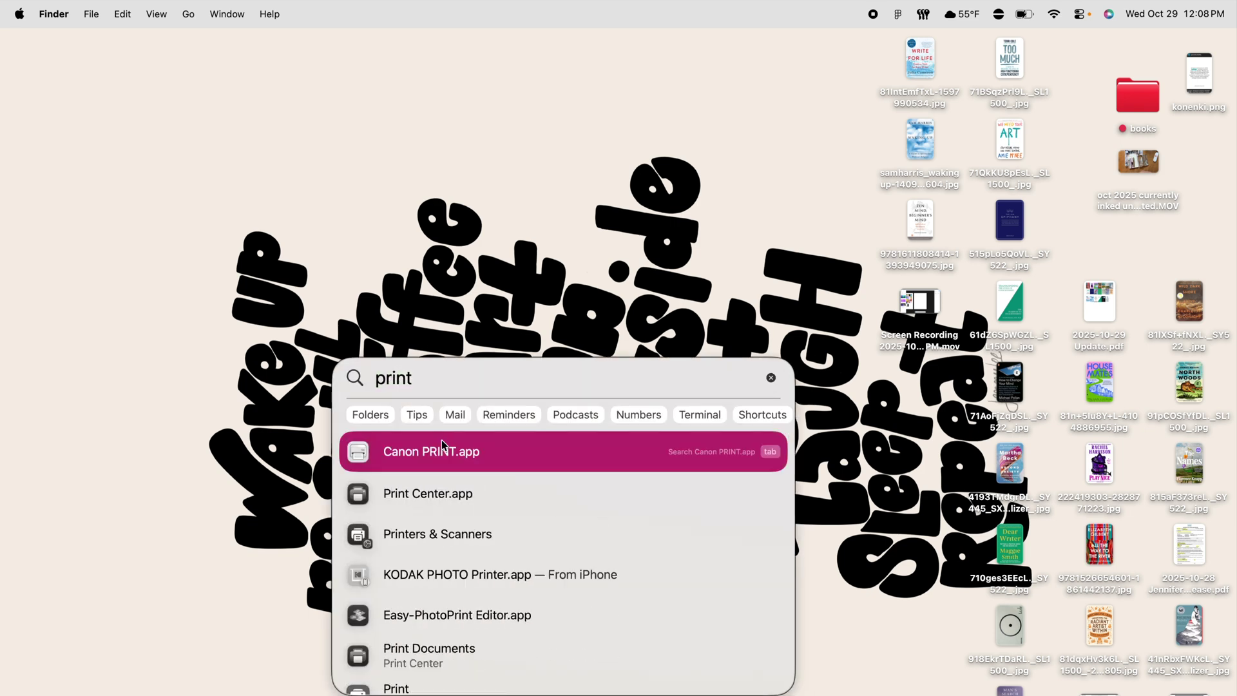
pyautogui.press('Return')
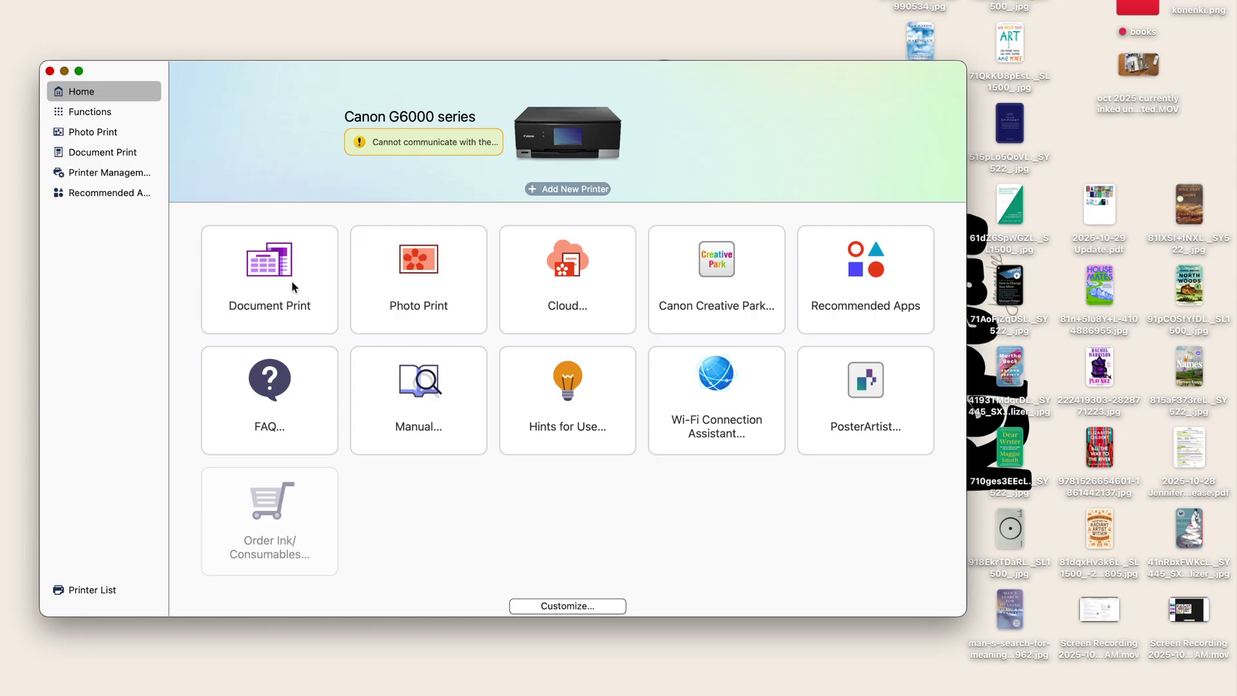
pyautogui.click(291, 281)
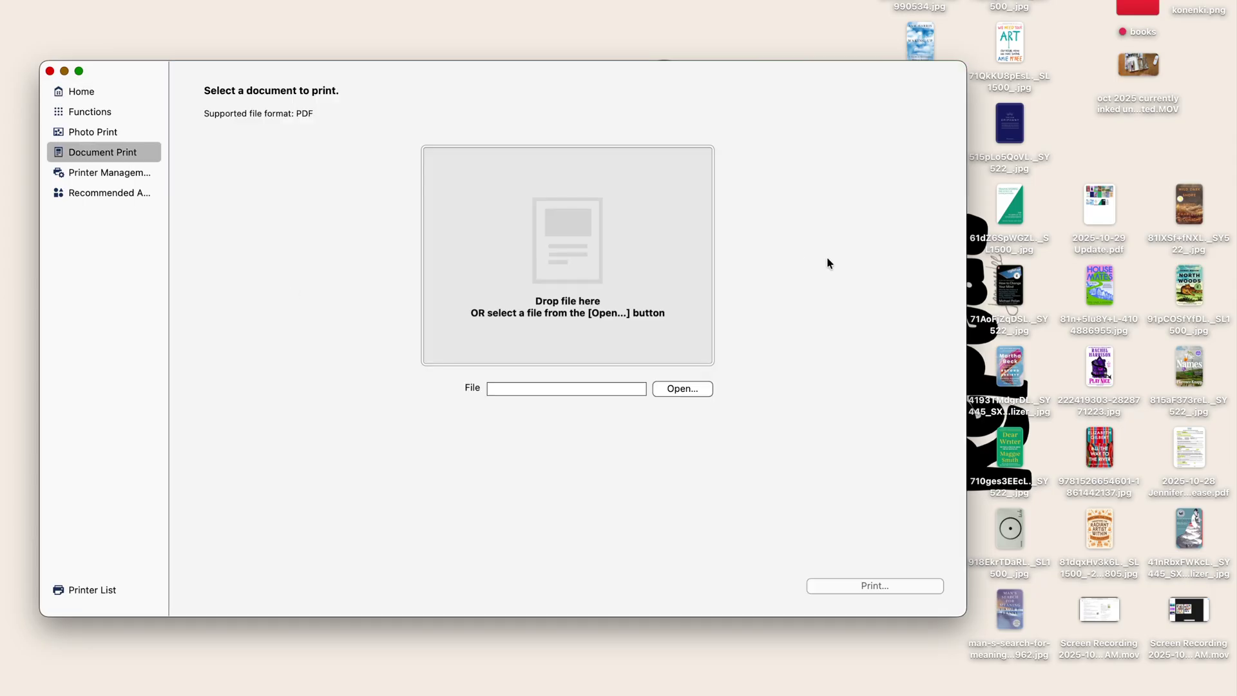
pyautogui.moveTo(1099, 205); pyautogui.dragTo(575, 288)
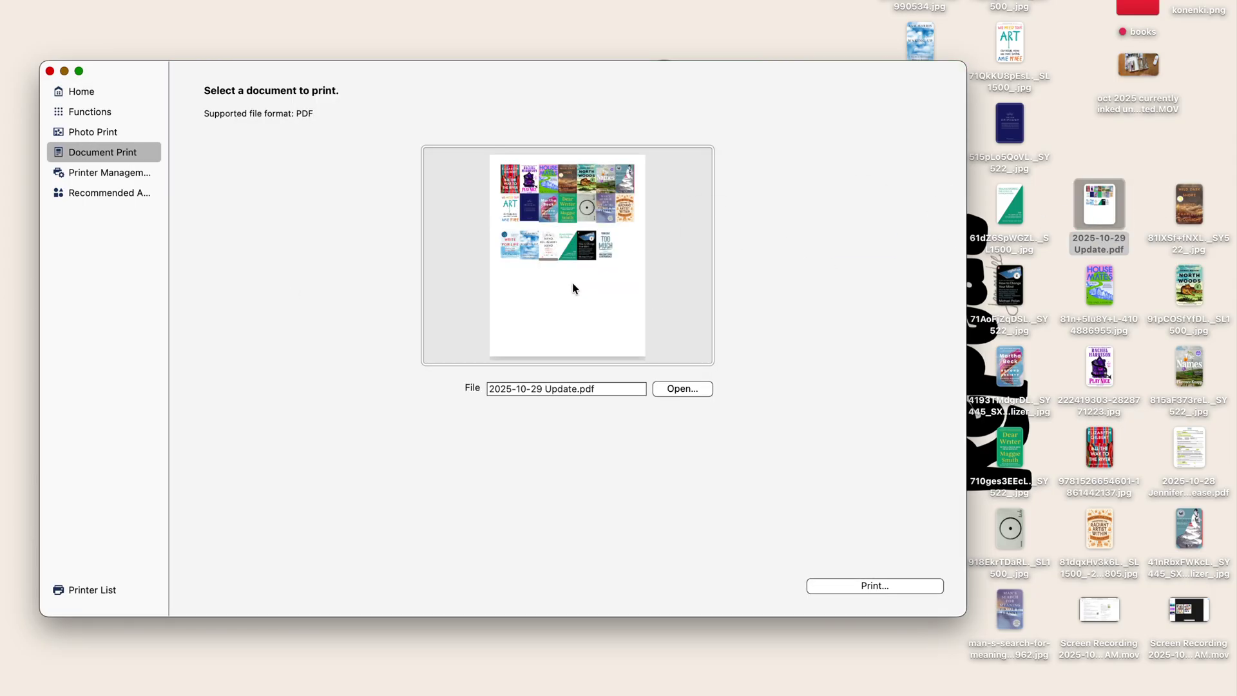
pyautogui.click(852, 587)
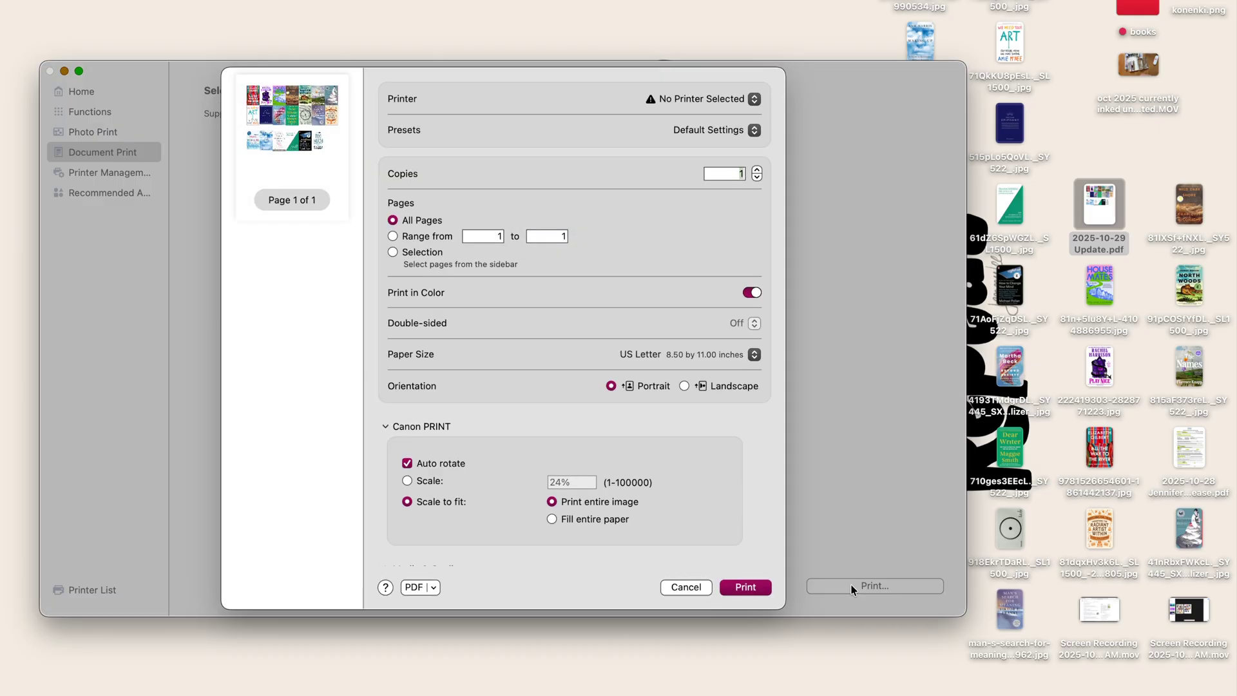
# - Scale the page to Fill entire paper
pyautogui.scroll(-1, 767, 277)
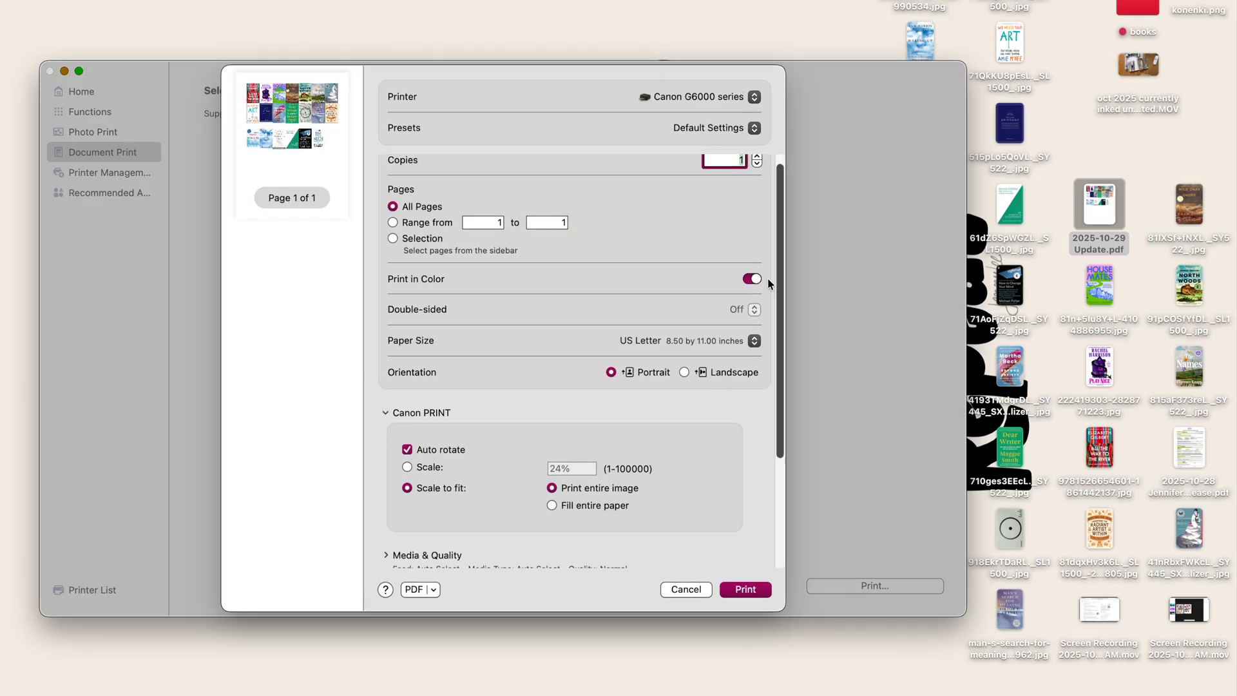
pyautogui.scroll(-2, 728, 277)
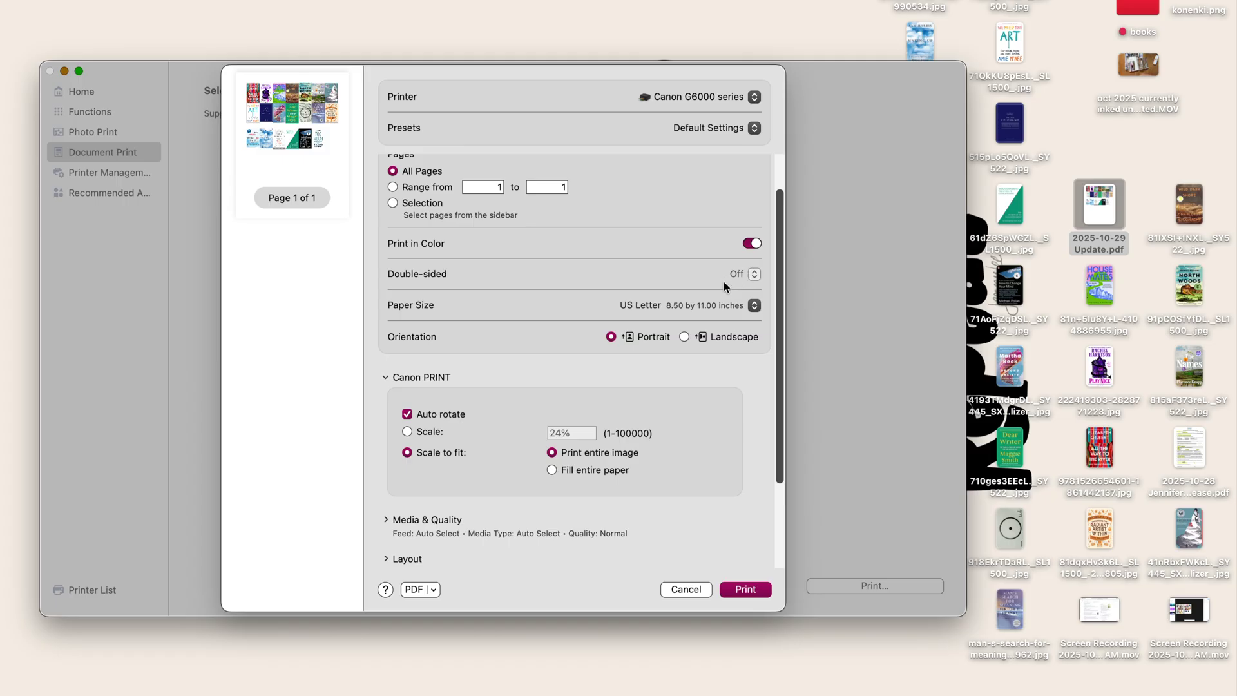
pyautogui.scroll(-2, 725, 287)
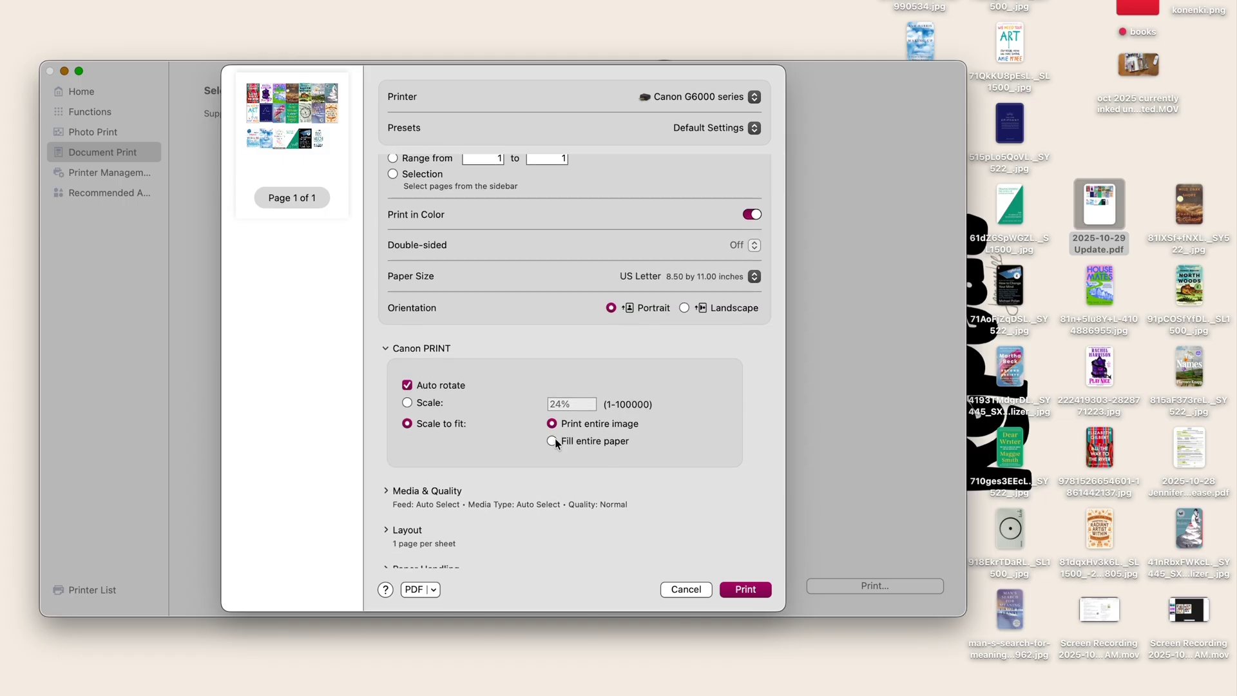
pyautogui.click(552, 441)
# - Under Media & Quality, set Feed From to Rear Tray and Quality to Best
pyautogui.scroll(-3, 553, 443)
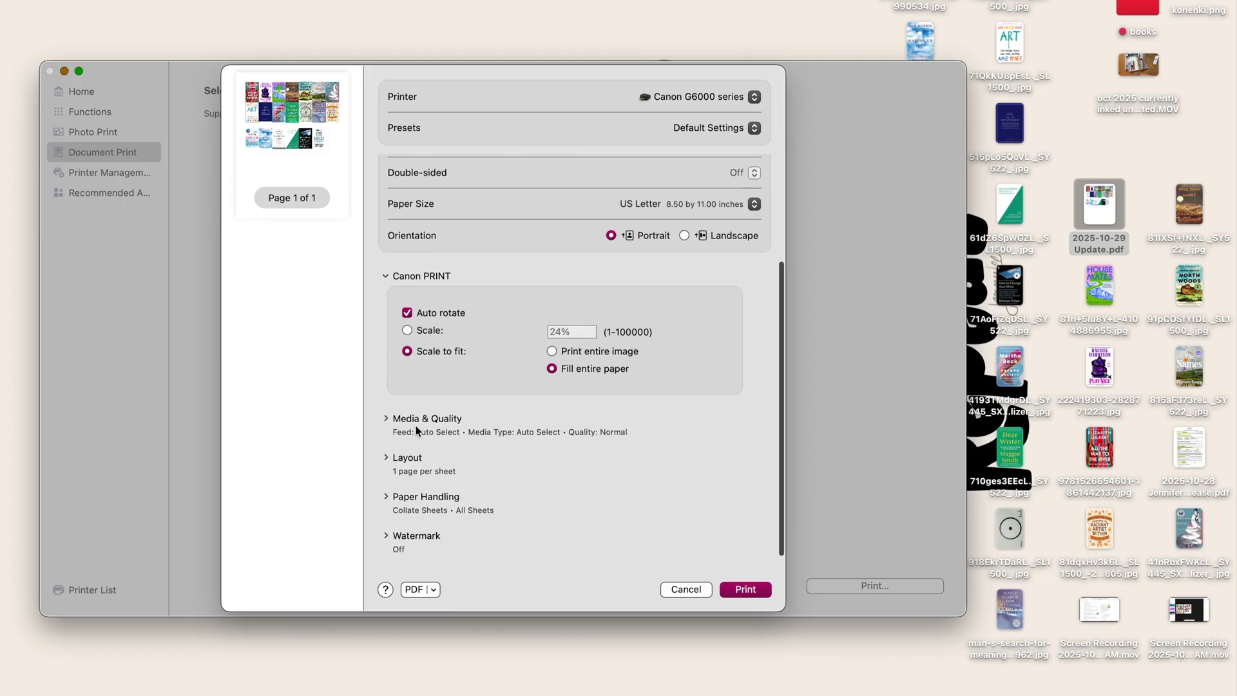
pyautogui.click(386, 415)
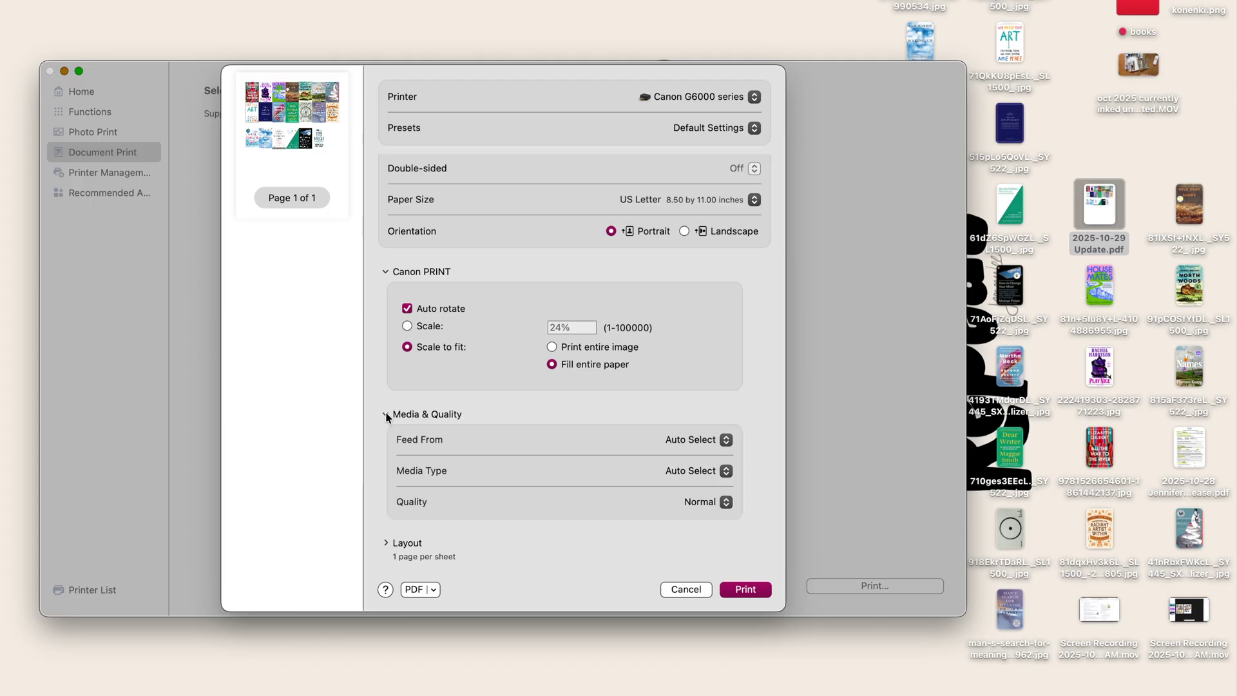
pyautogui.scroll(-3, 387, 417)
pyautogui.click(709, 339)
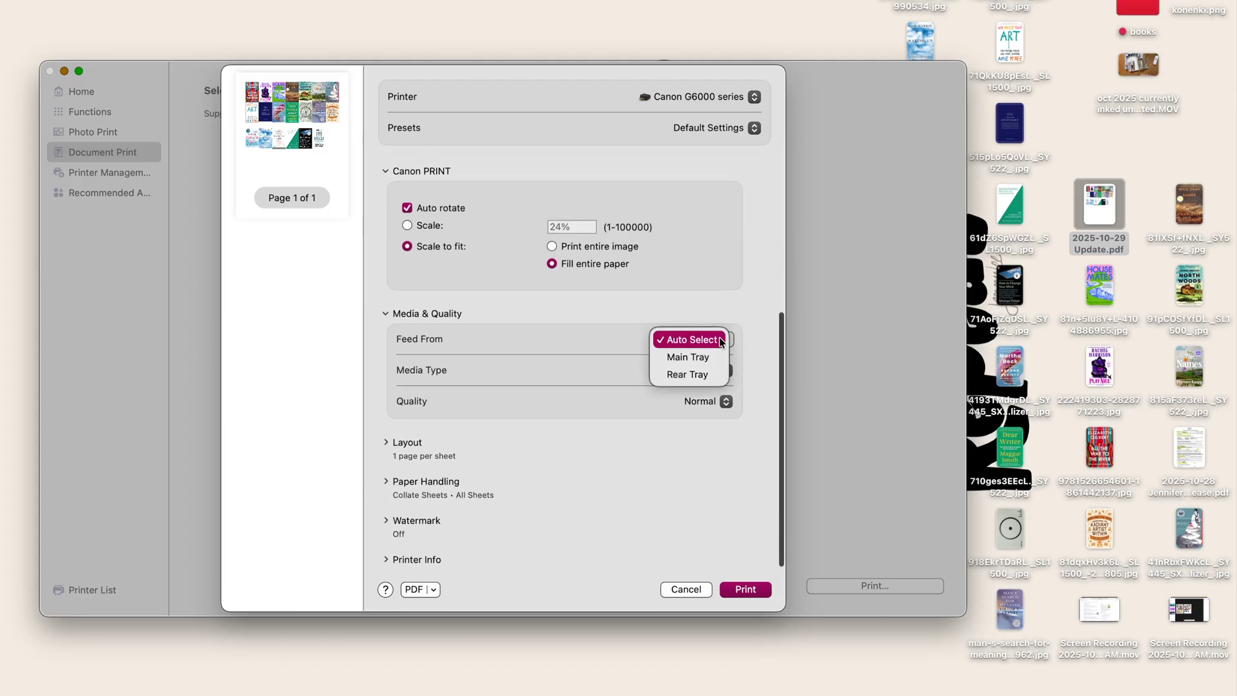
pyautogui.click(708, 374)
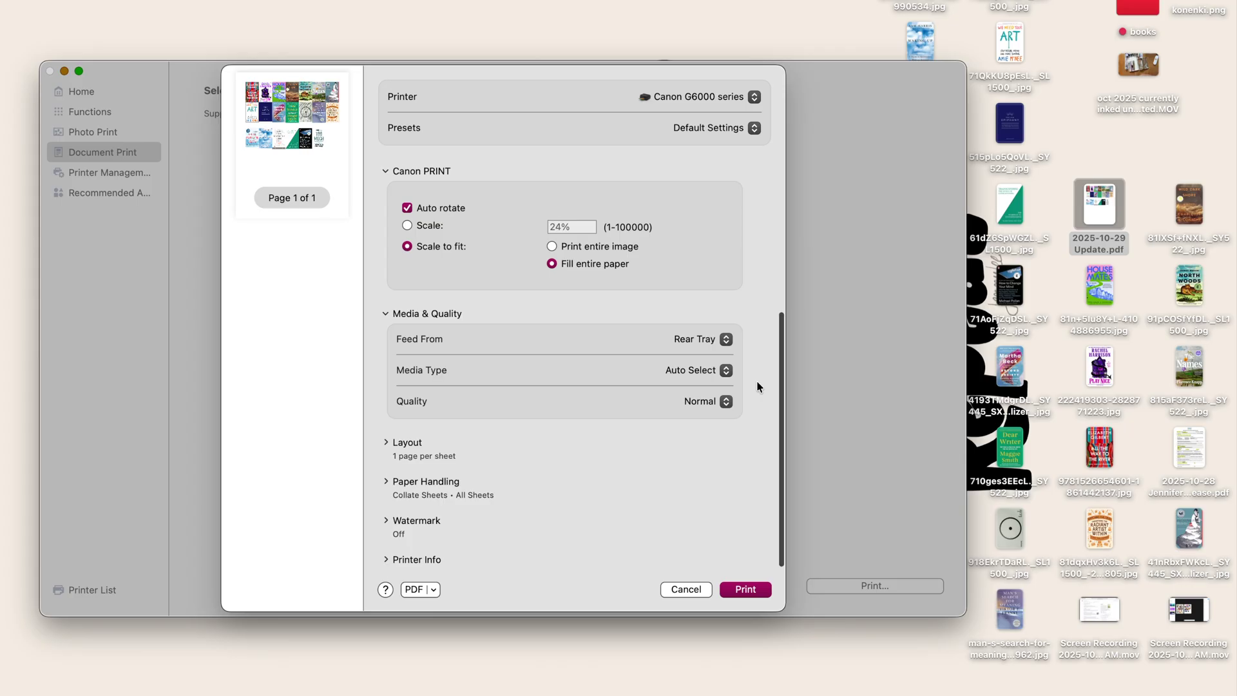
pyautogui.click(722, 400)
pyautogui.click(709, 419)
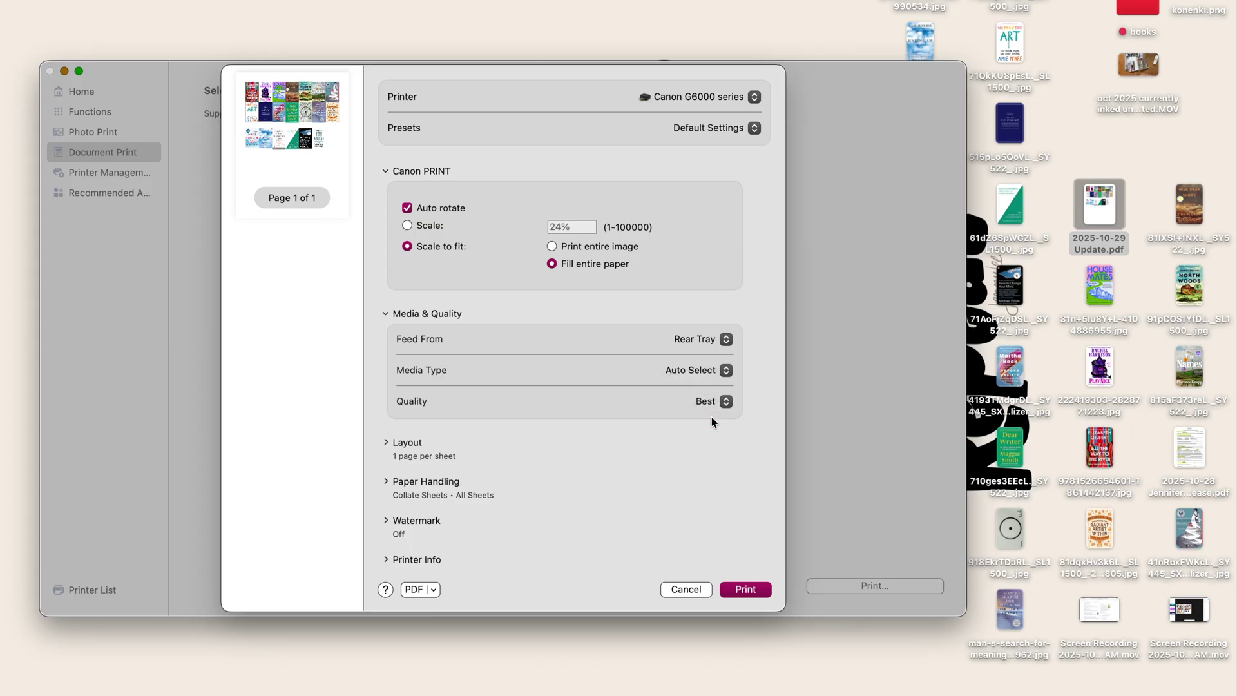
pyautogui.scroll(-2, 711, 416)
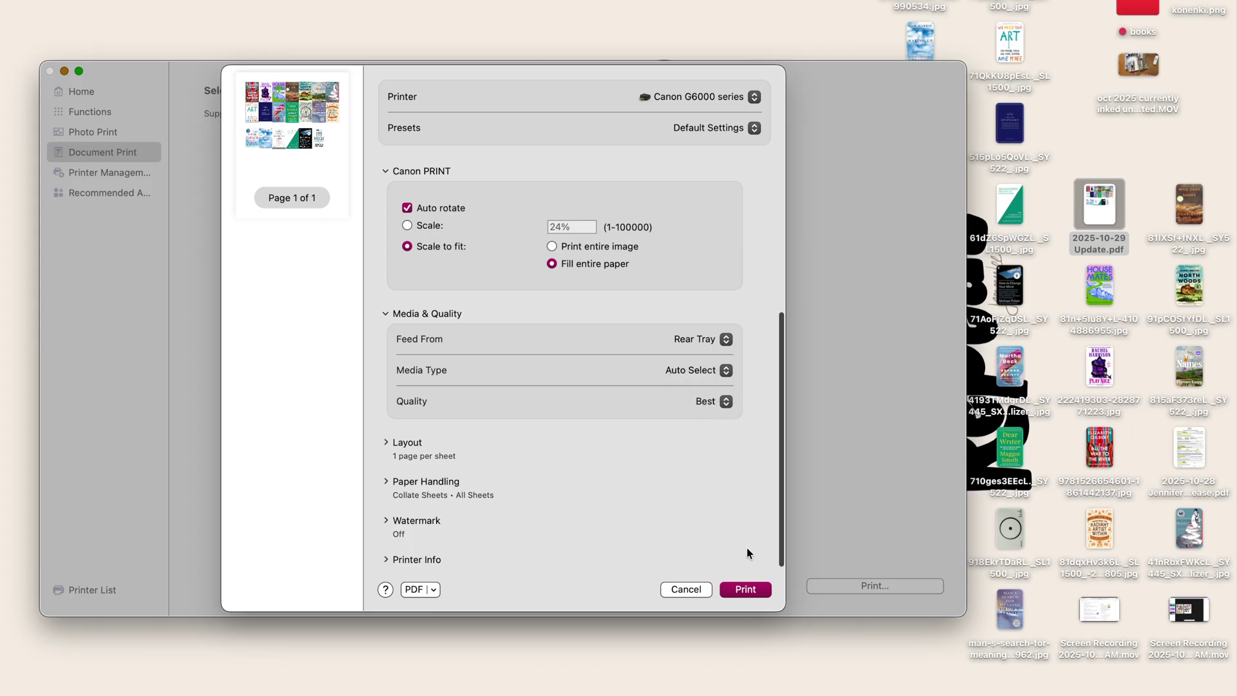